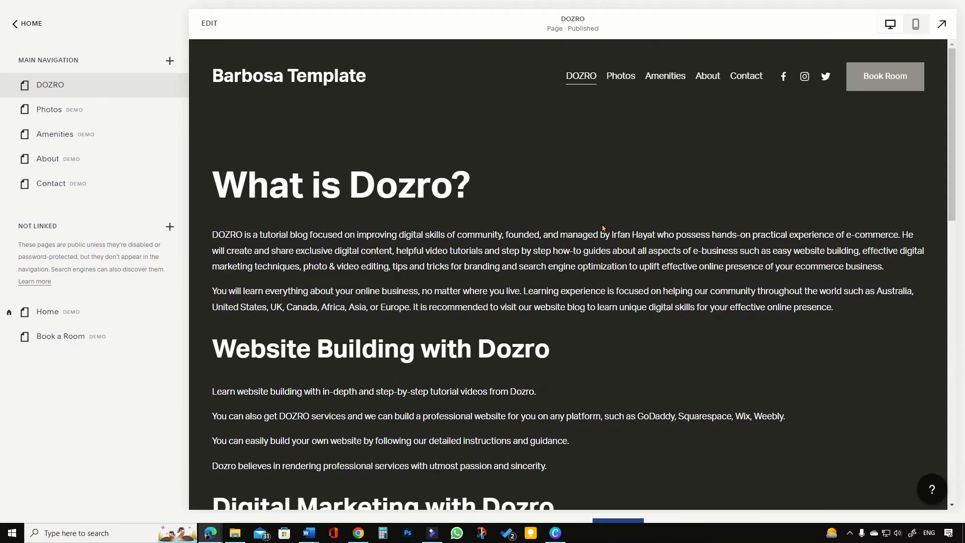
# - Review the DOZRO page, leave its editor for the account dashboard, and start creating a new website
pyautogui.scroll(-6, 602, 227)
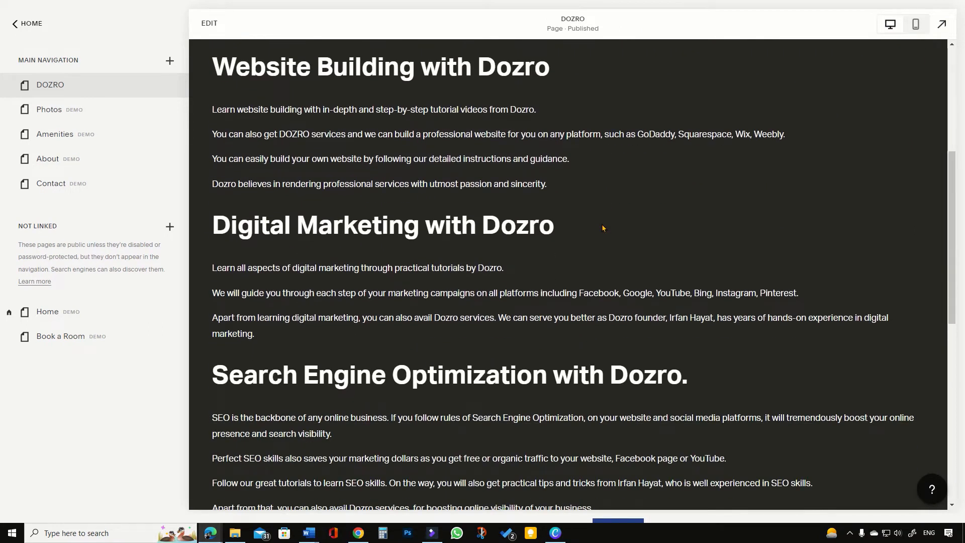
pyautogui.scroll(-3, 602, 226)
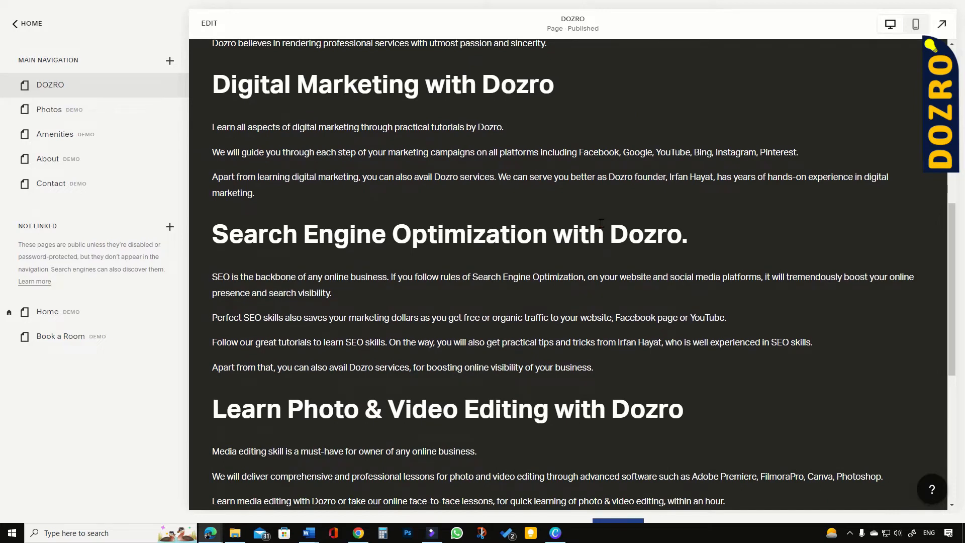
pyautogui.scroll(-2, 601, 223)
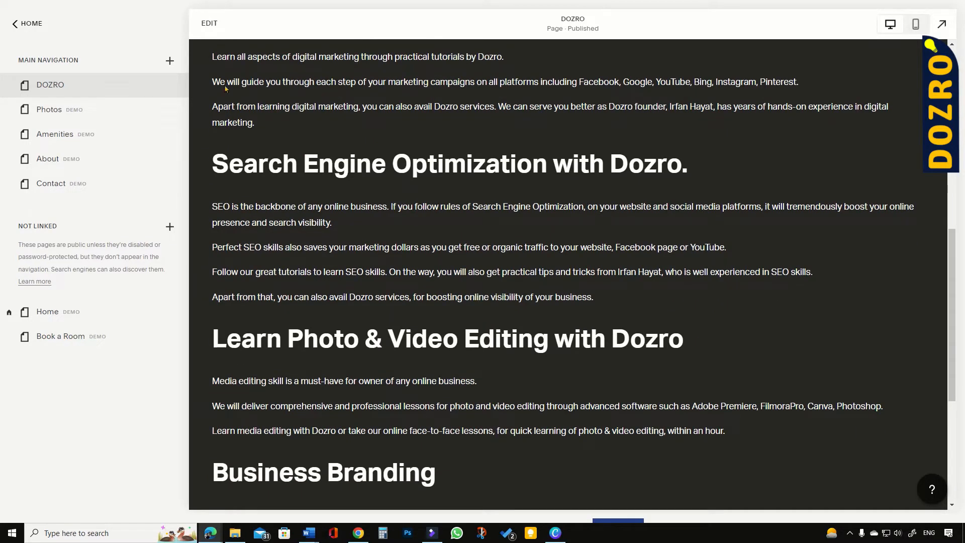
pyautogui.click(26, 24)
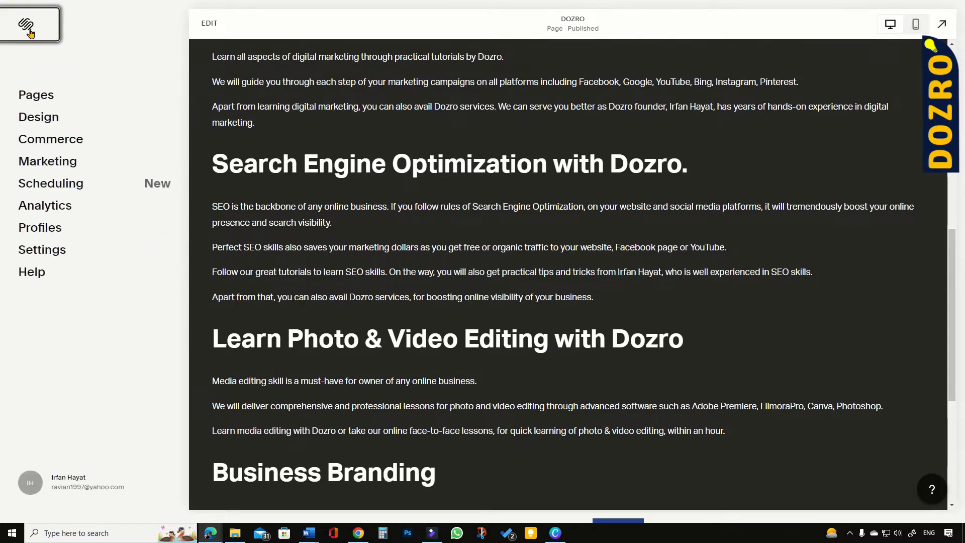
pyautogui.click(26, 25)
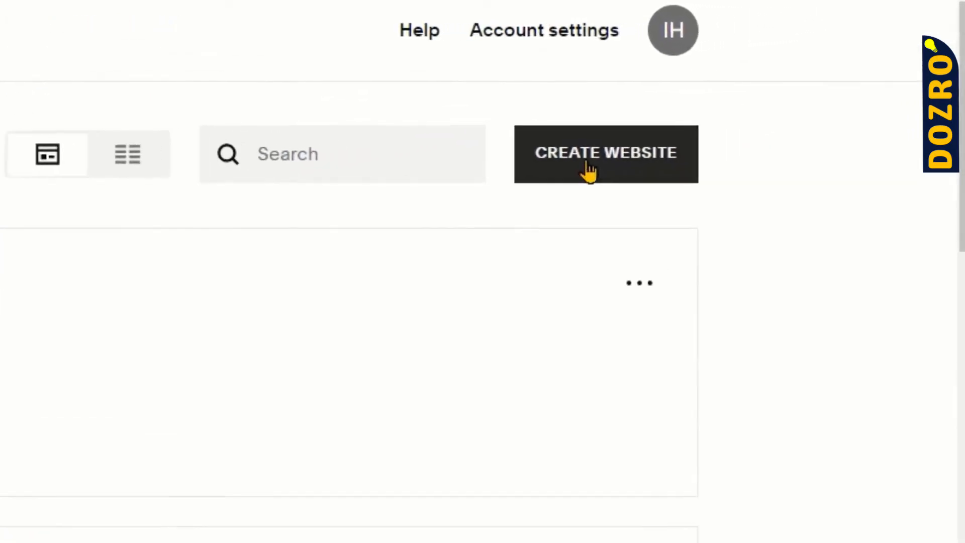
pyautogui.click(630, 157)
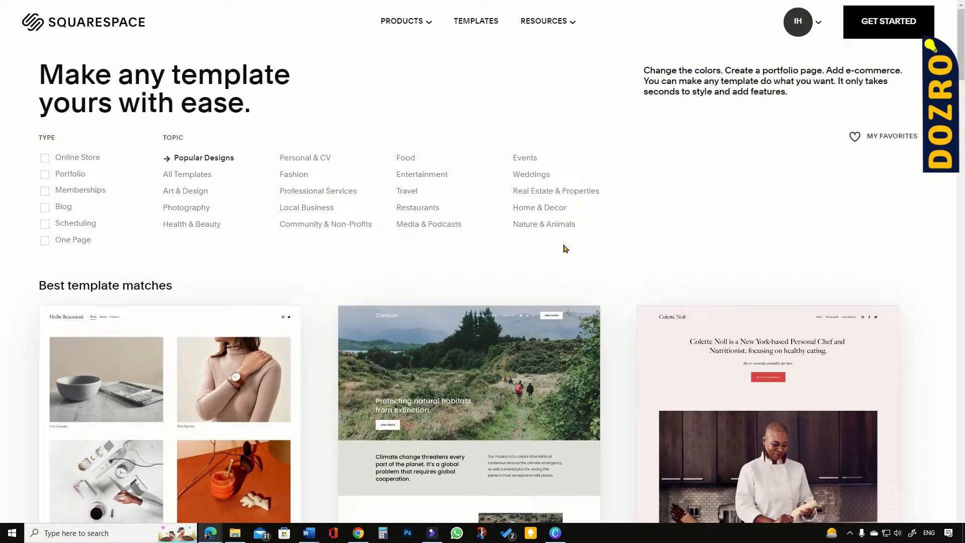
# - Browse the Popular Designs templates and compare their layouts and styles
pyautogui.scroll(-6, 516, 278)
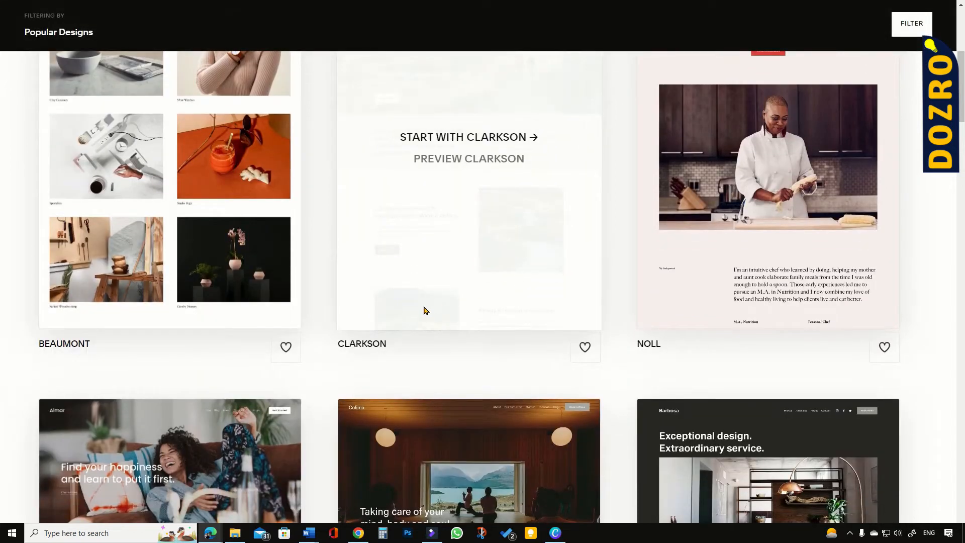
pyautogui.scroll(-2, 413, 314)
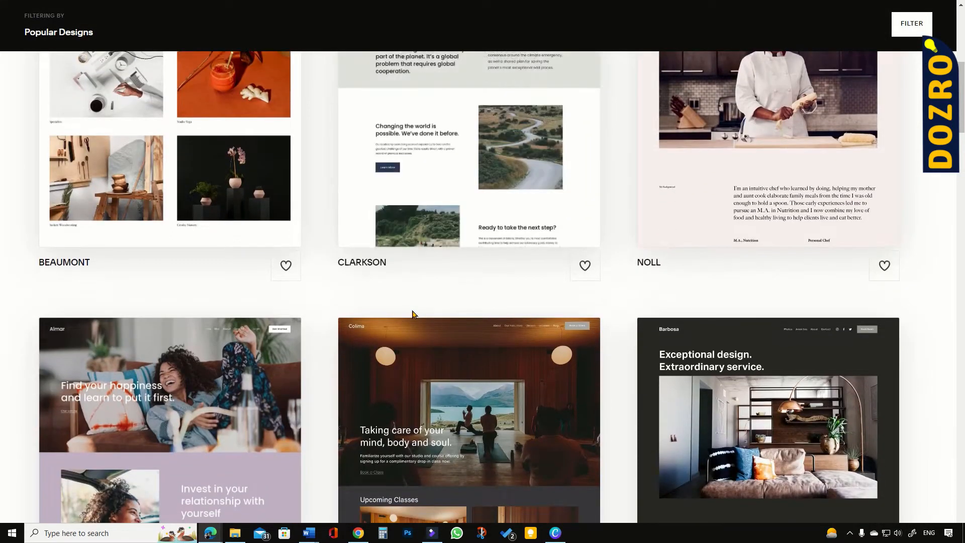
pyautogui.scroll(-3, 412, 315)
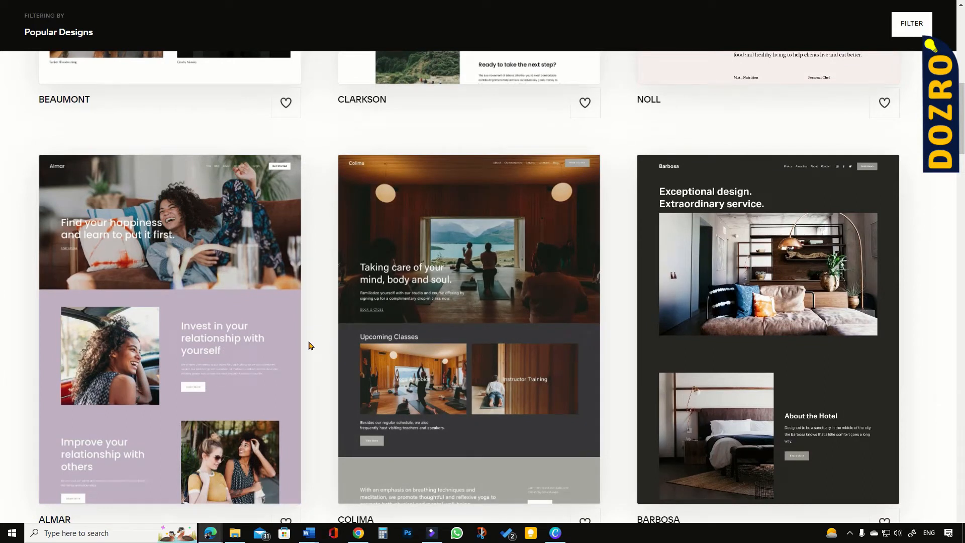
pyautogui.scroll(-3, 309, 339)
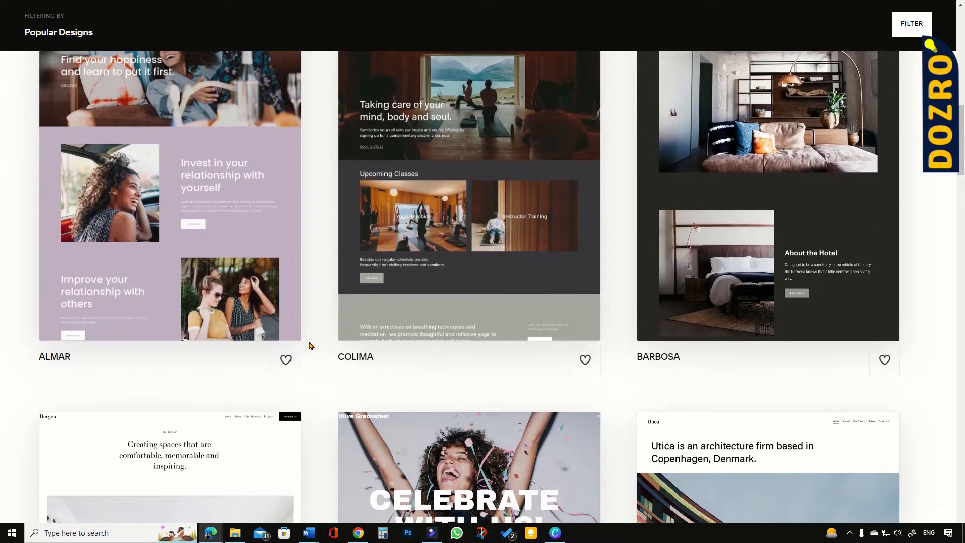
pyautogui.scroll(-5, 310, 345)
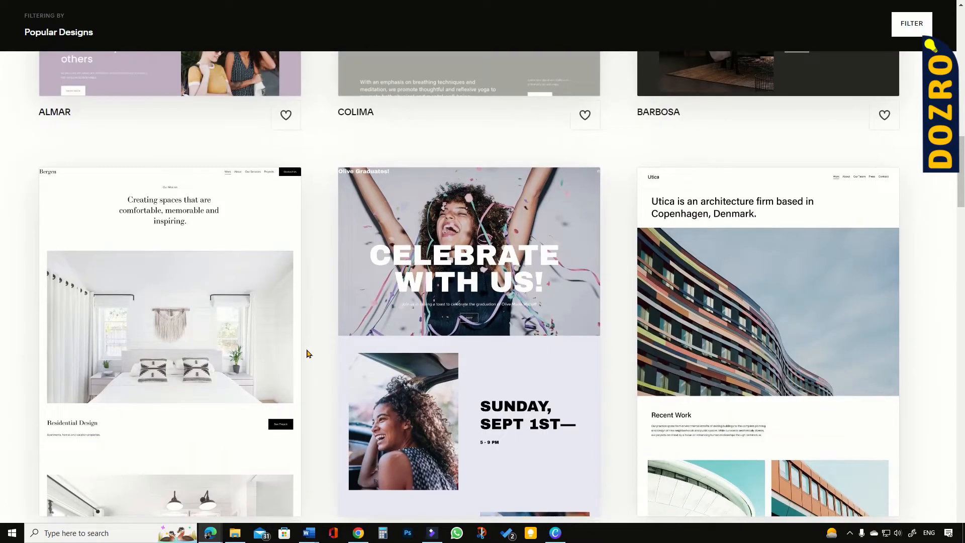
pyautogui.scroll(-3, 310, 367)
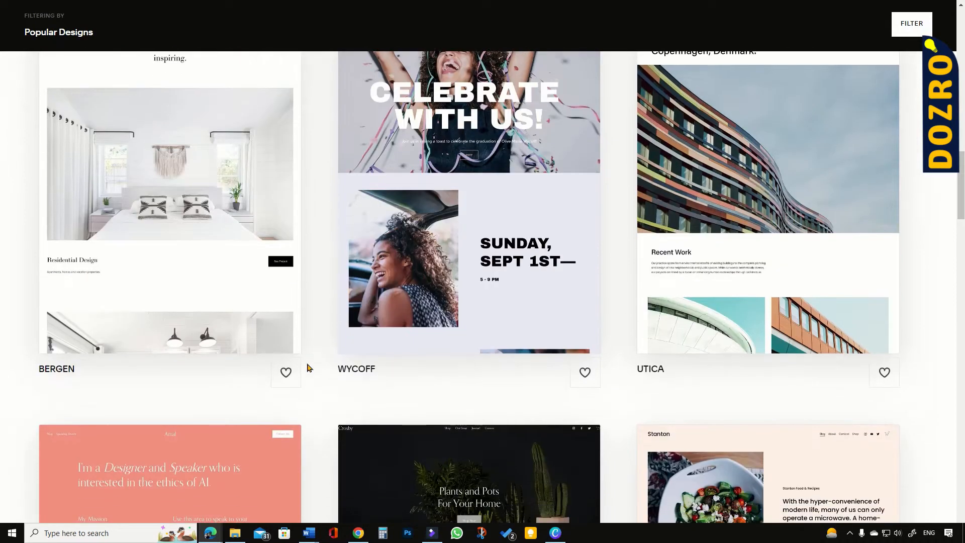
pyautogui.scroll(-3, 309, 368)
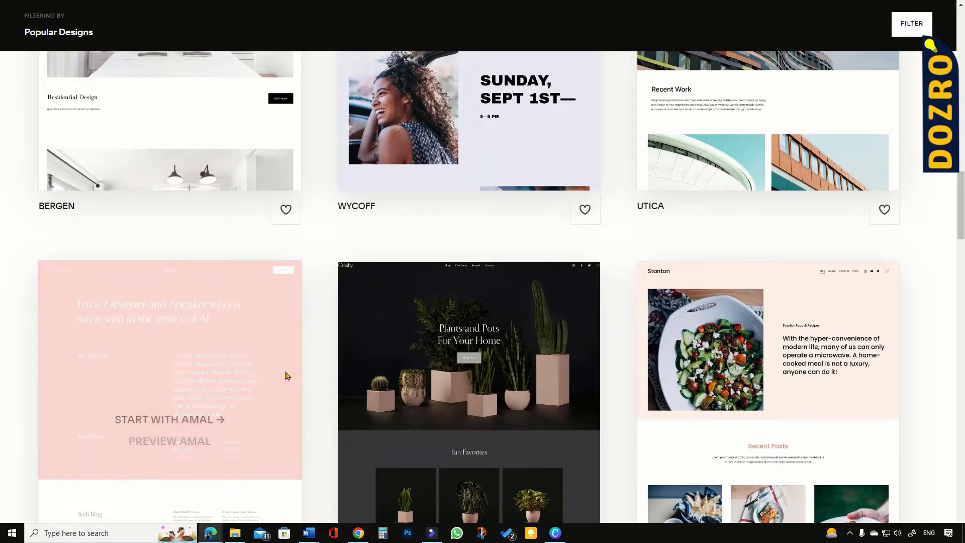
pyautogui.scroll(-3, 316, 371)
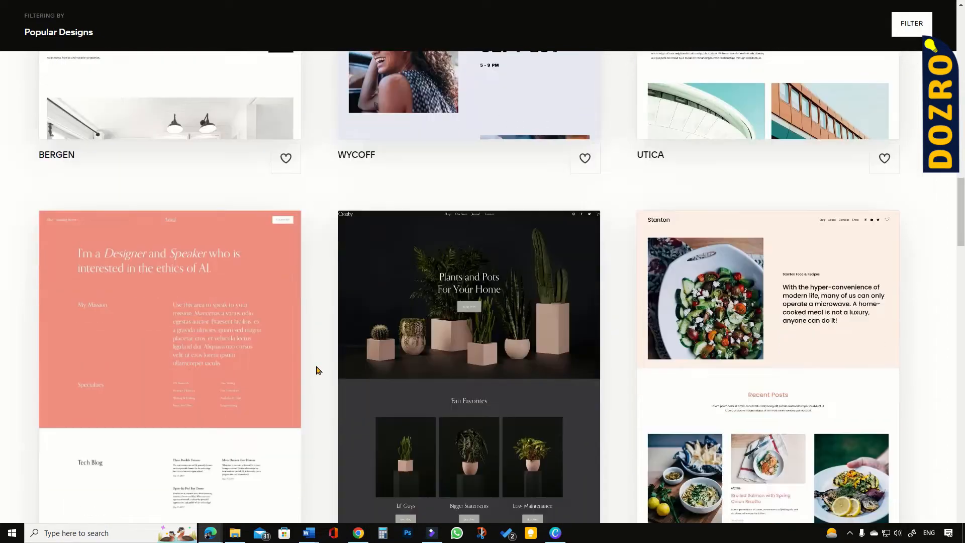
pyautogui.moveTo(450, 355)
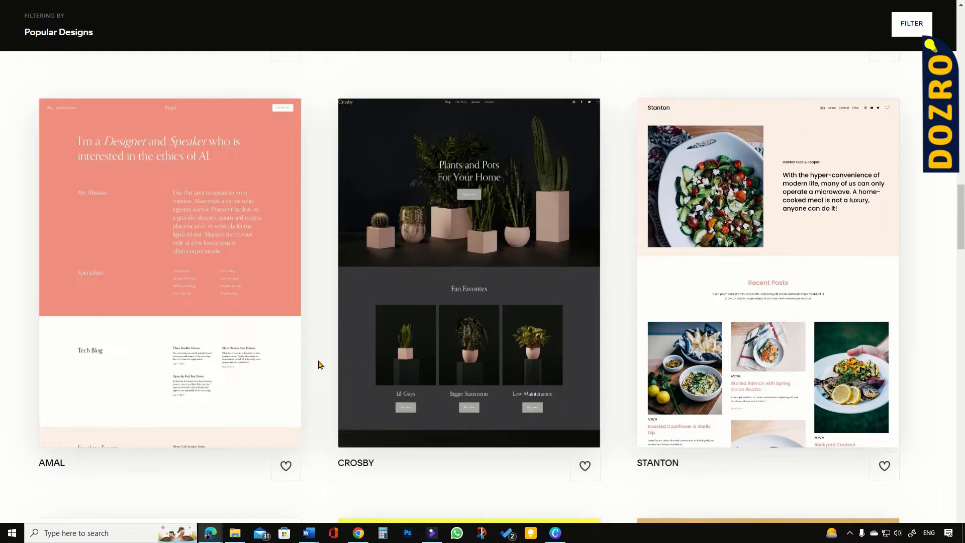
pyautogui.scroll(-3, 322, 372)
pyautogui.scroll(-2, 321, 373)
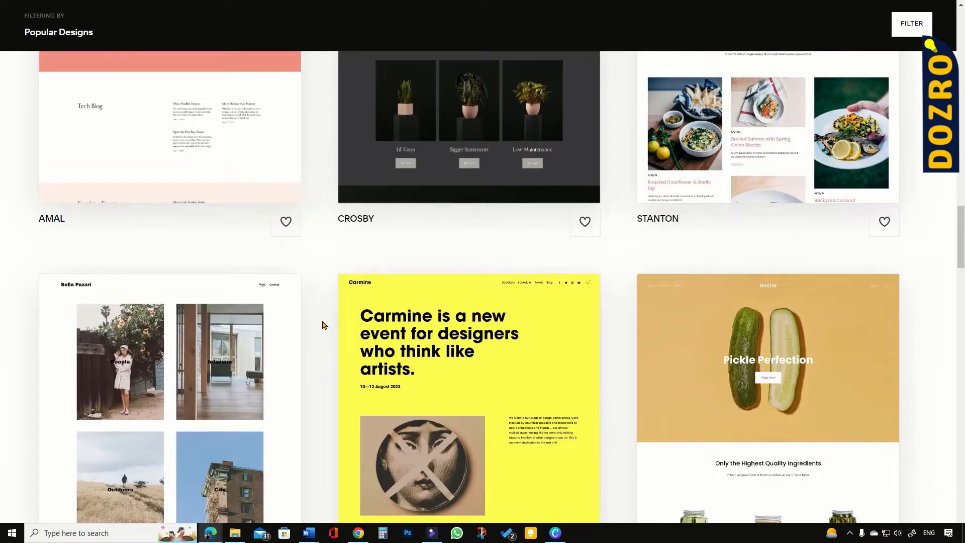
pyautogui.scroll(-3, 322, 324)
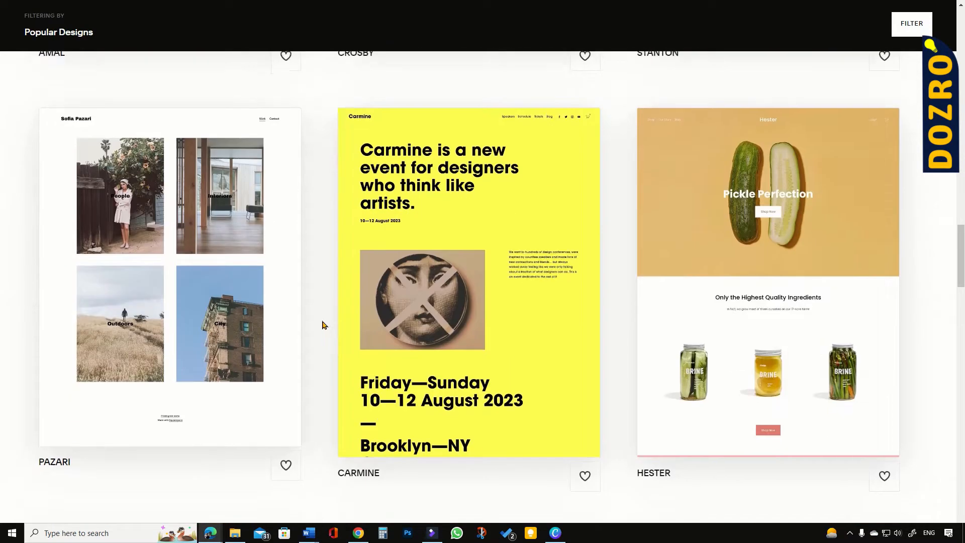
pyautogui.scroll(-3, 323, 324)
pyautogui.scroll(-2, 322, 325)
pyautogui.scroll(-3, 322, 325)
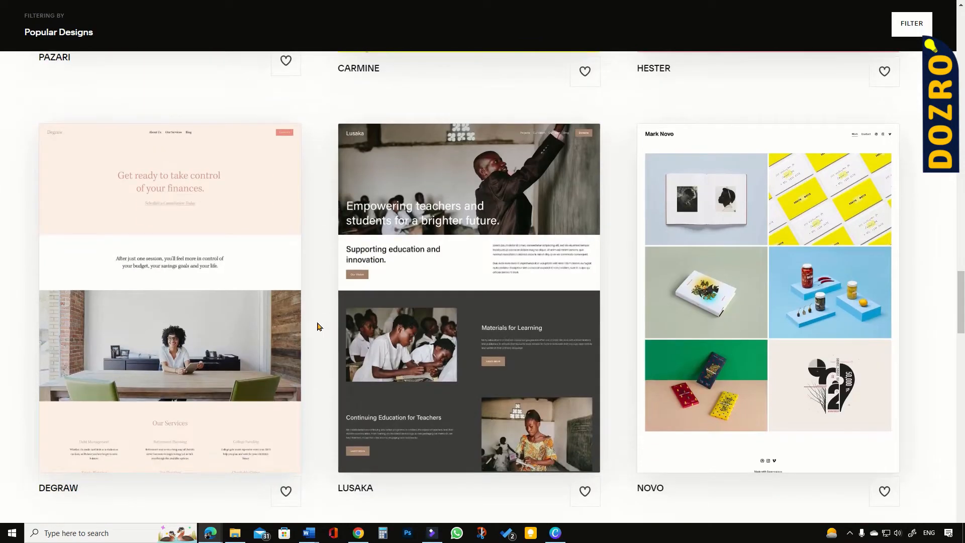
# - Preview the Lusaka template and start a website with this design
pyautogui.click(462, 304)
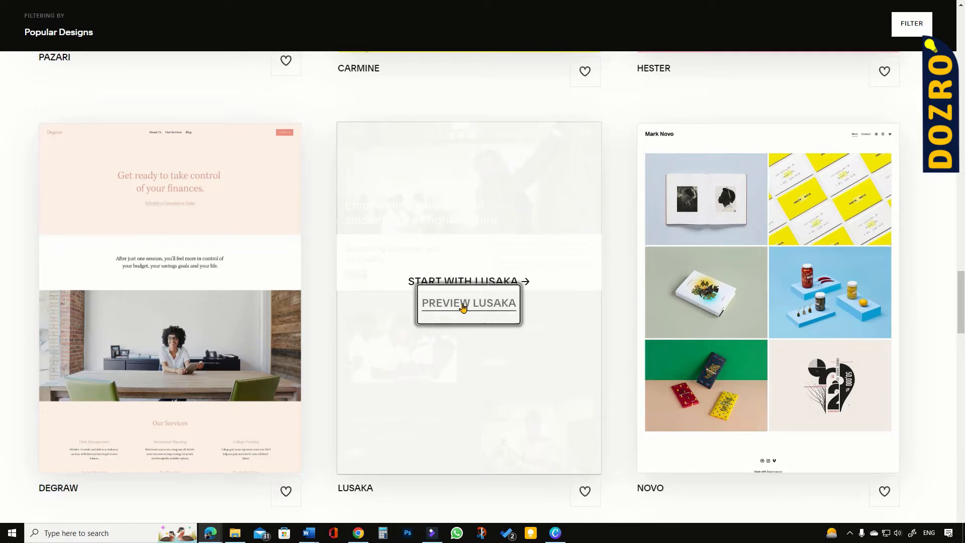
pyautogui.scroll(-5, 433, 341)
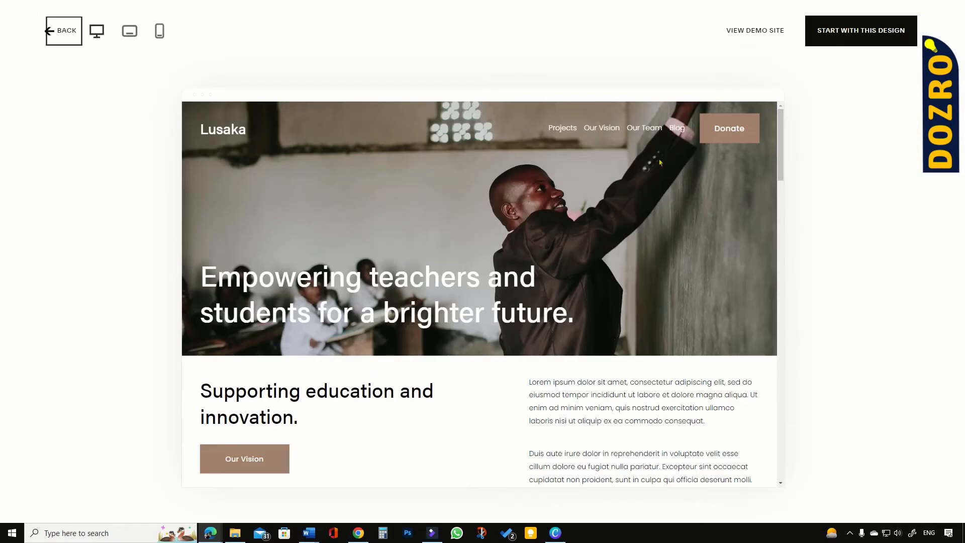
pyautogui.click(858, 39)
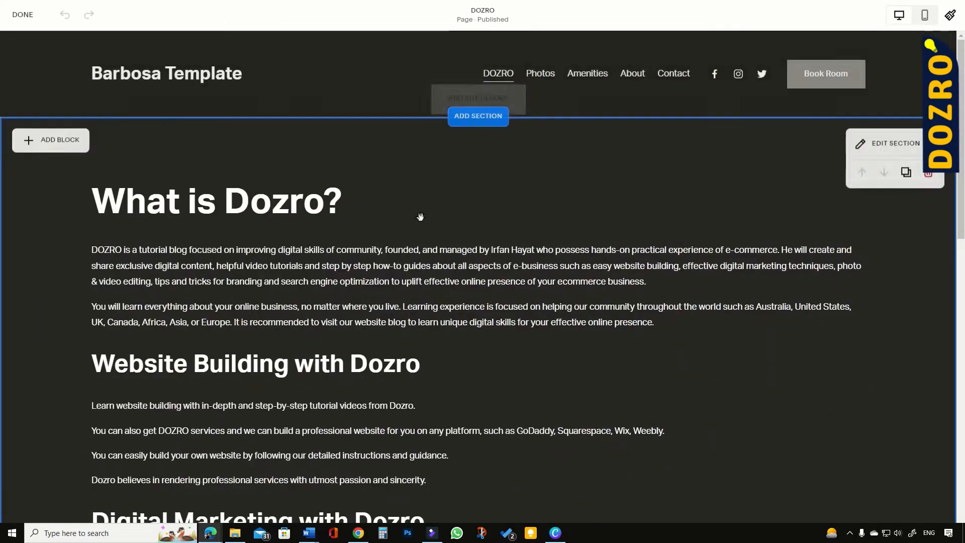
# - Try the yellow-orange-magenta and yellow-pink-purple preset palettes on the Barbosa site's colors
pyautogui.click(950, 15)
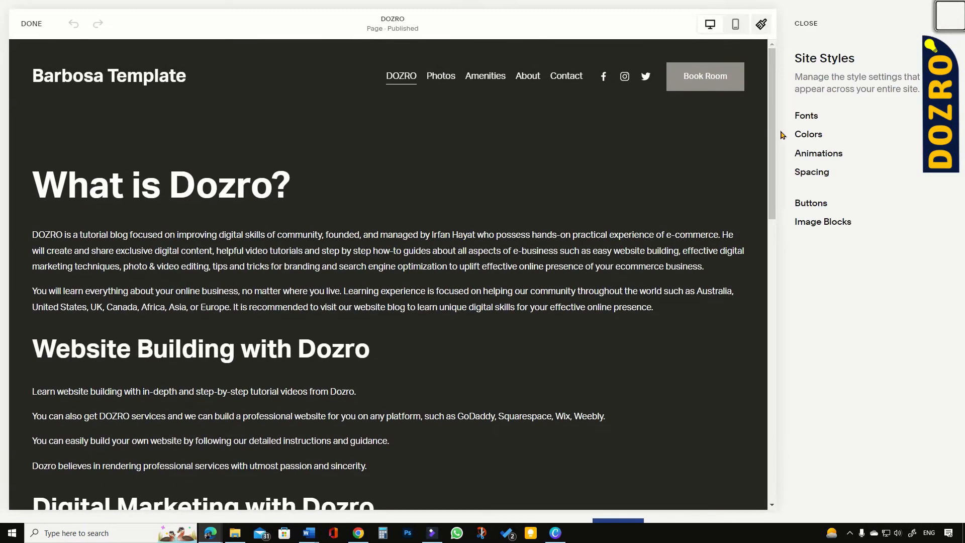
pyautogui.click(808, 135)
pyautogui.click(862, 170)
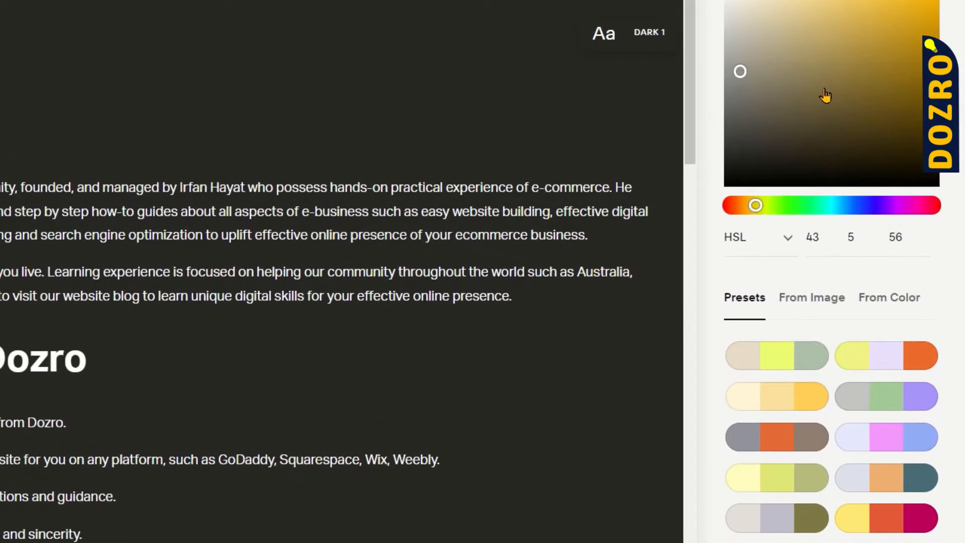
pyautogui.scroll(-5, 851, 496)
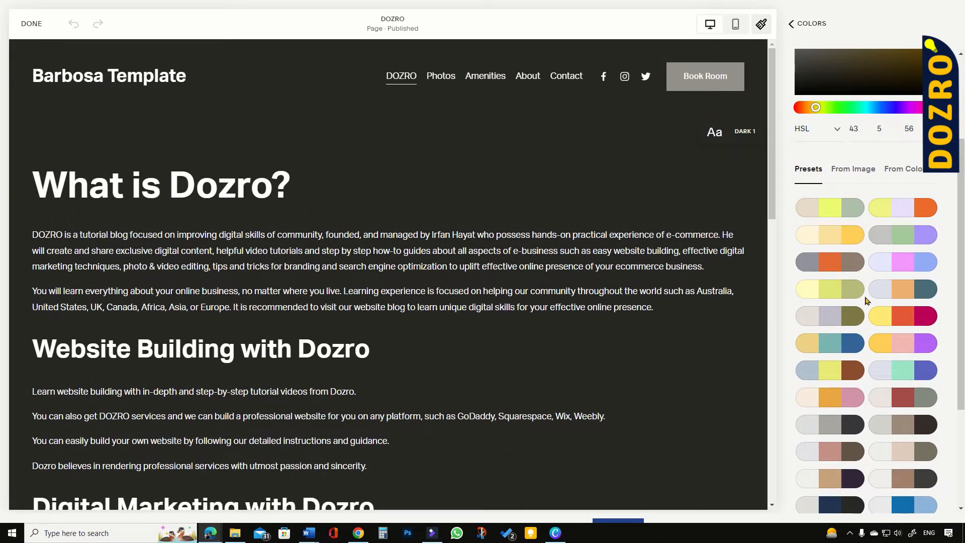
pyautogui.click(908, 321)
pyautogui.click(905, 318)
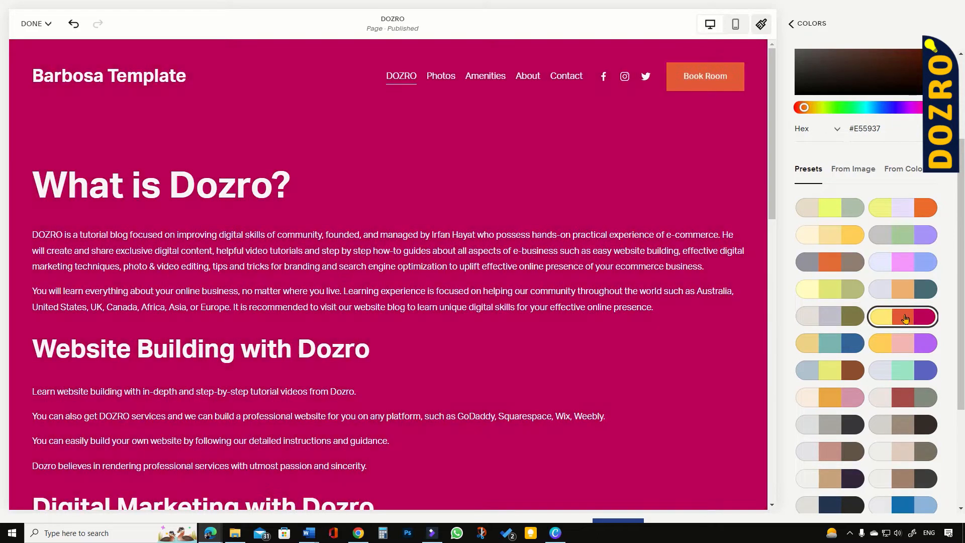
pyautogui.click(910, 346)
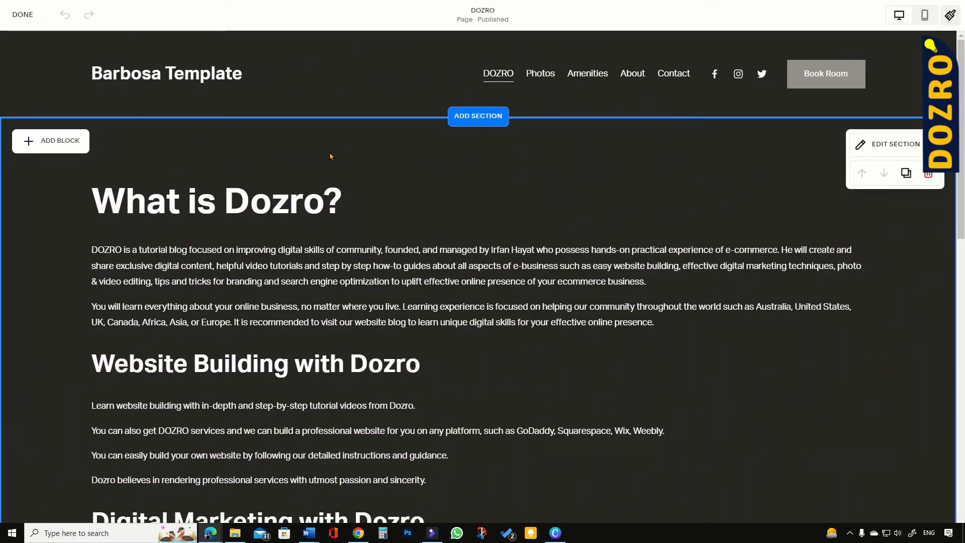
# - Open the site-wide color styles and examine the customizable themes from Lightest 1 to Darkest 2
pyautogui.click(950, 15)
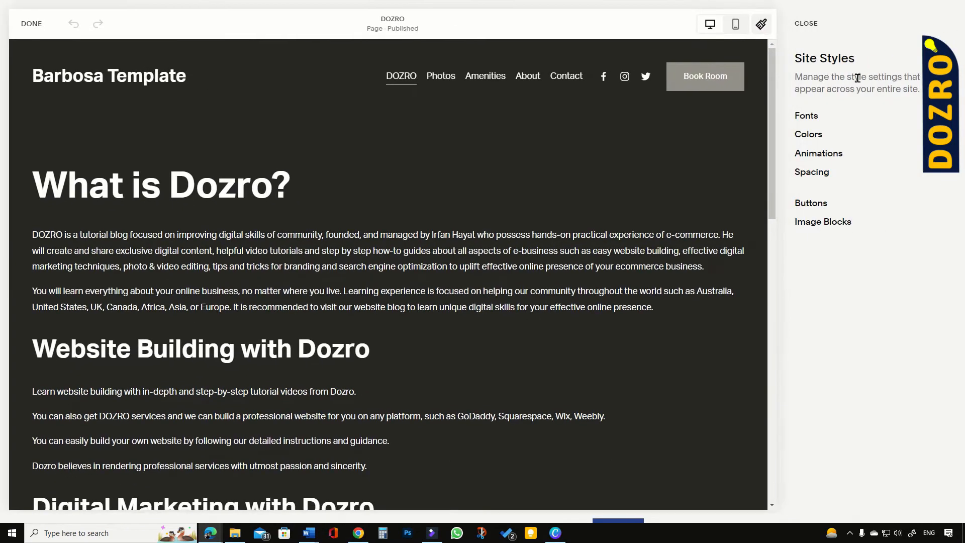
pyautogui.click(818, 140)
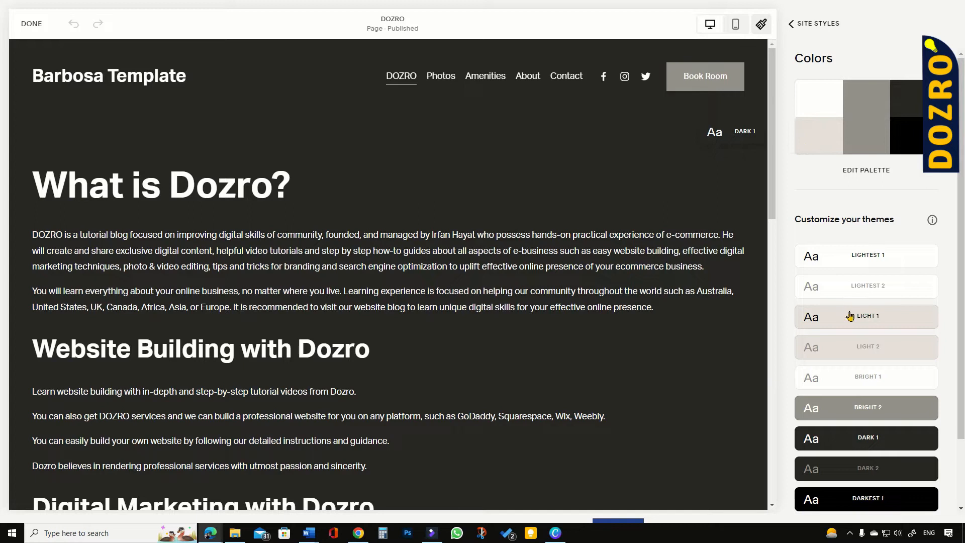
pyautogui.moveTo(852, 343)
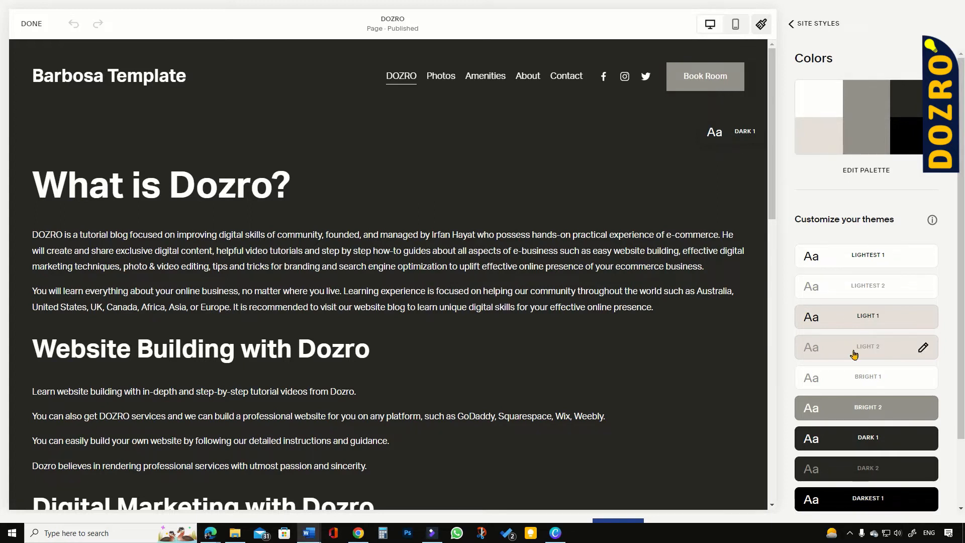
pyautogui.scroll(-2, 854, 353)
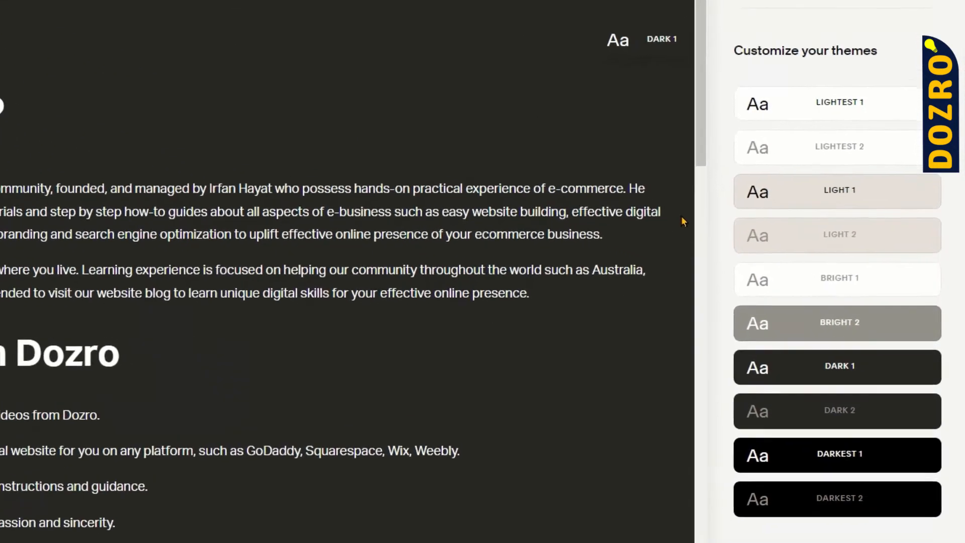
pyautogui.moveTo(784, 241)
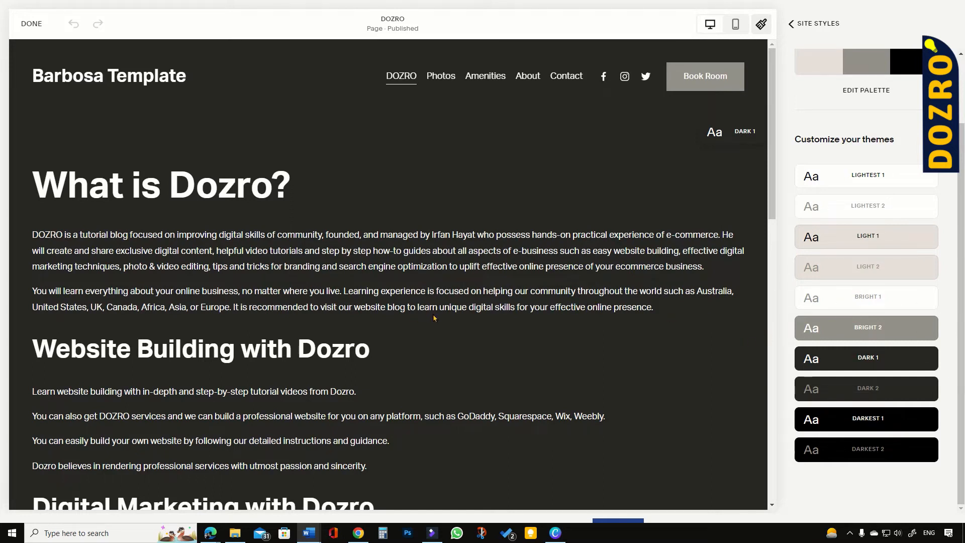
pyautogui.scroll(-4, 381, 320)
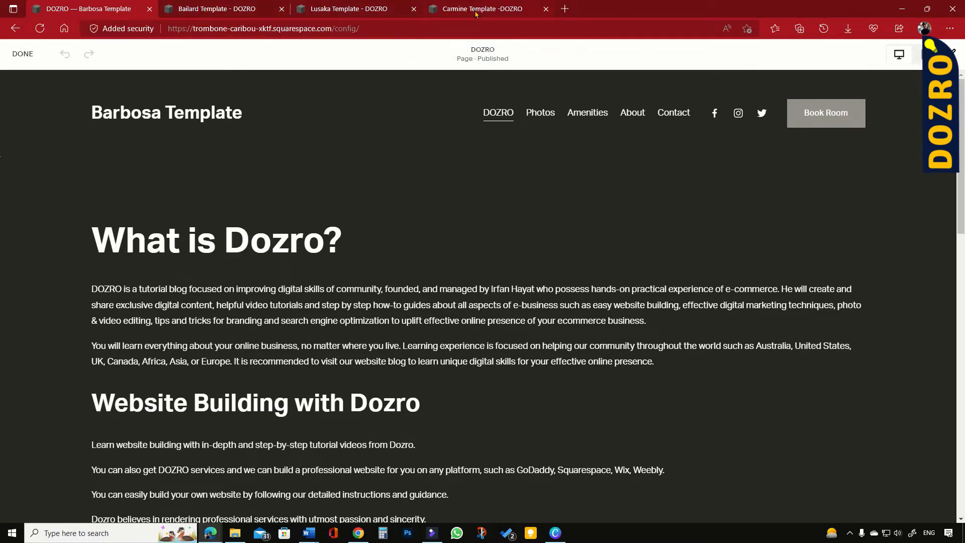
# - Browse the prebuilt Intro section layouts available for the Barbosa site's DOZRO page without adding one
pyautogui.moveTo(416, 164)
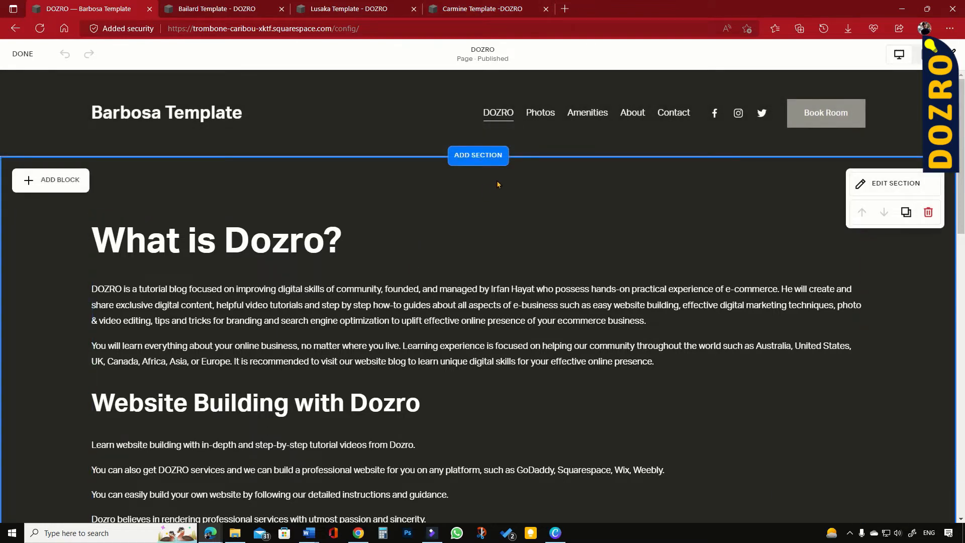
pyautogui.click(480, 159)
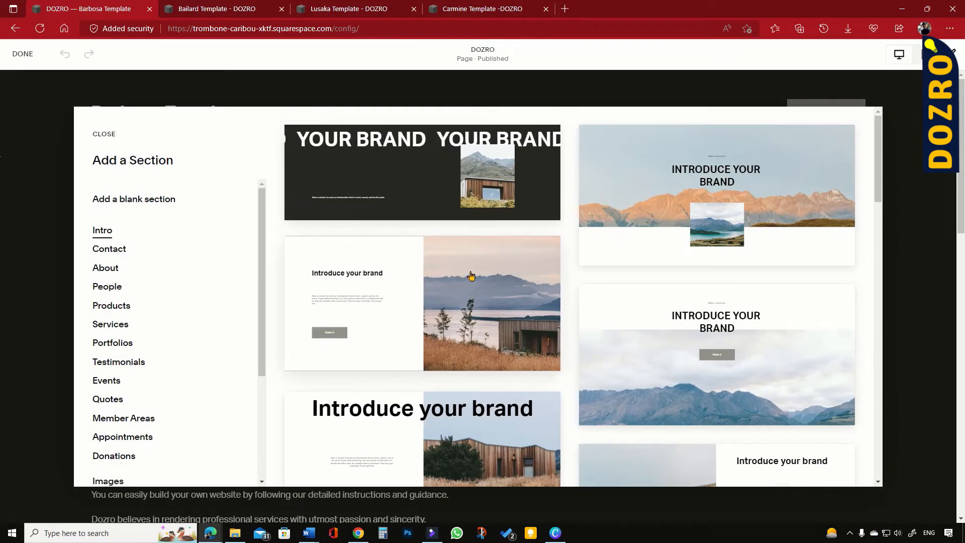
pyautogui.scroll(-10, 471, 275)
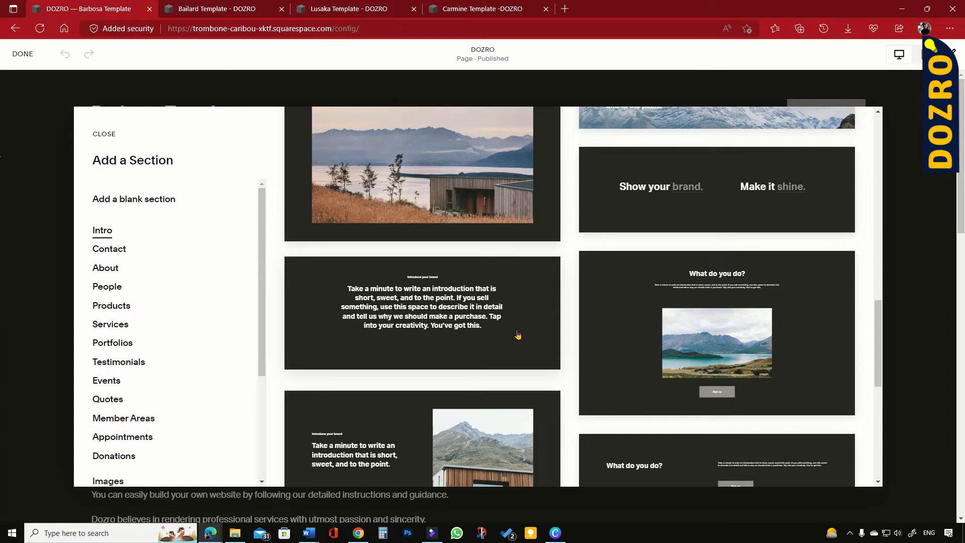
pyautogui.click(103, 134)
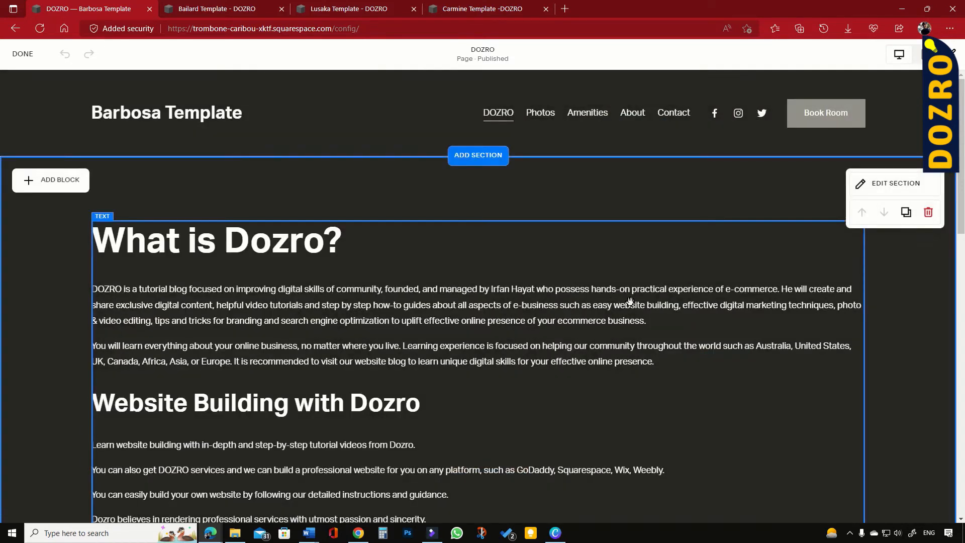
# - Open the Barbosa site's color styles and examine which theme the page section uses among the ten color themes
pyautogui.click(950, 53)
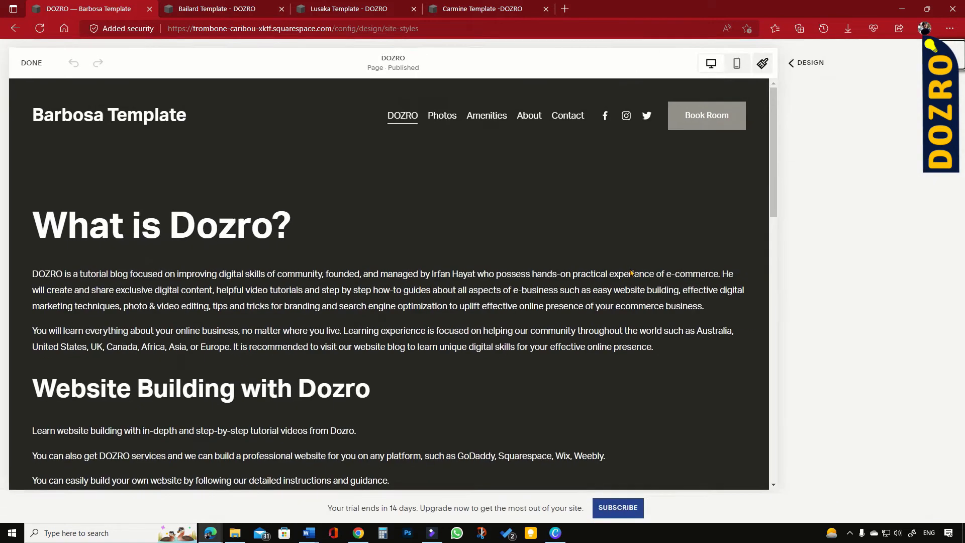
pyautogui.click(817, 182)
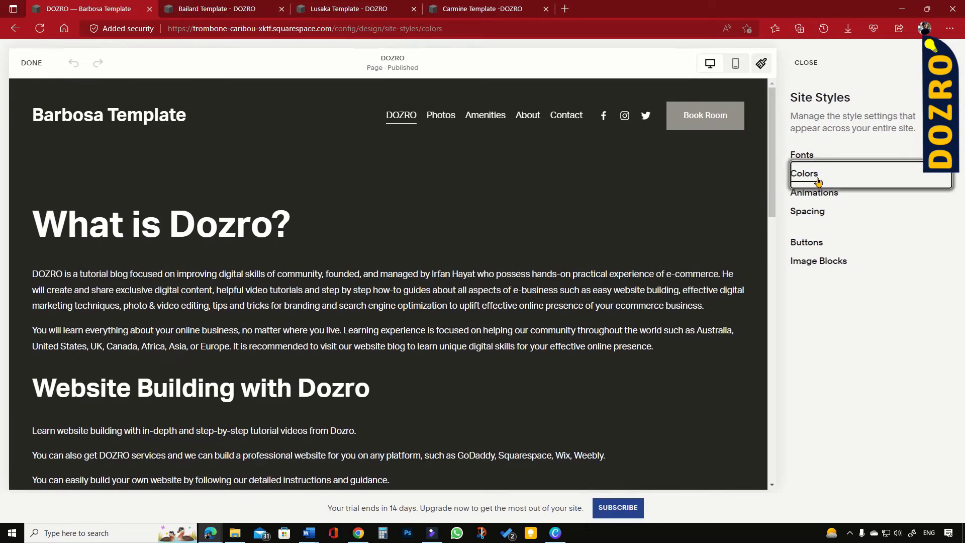
pyautogui.scroll(-2, 868, 360)
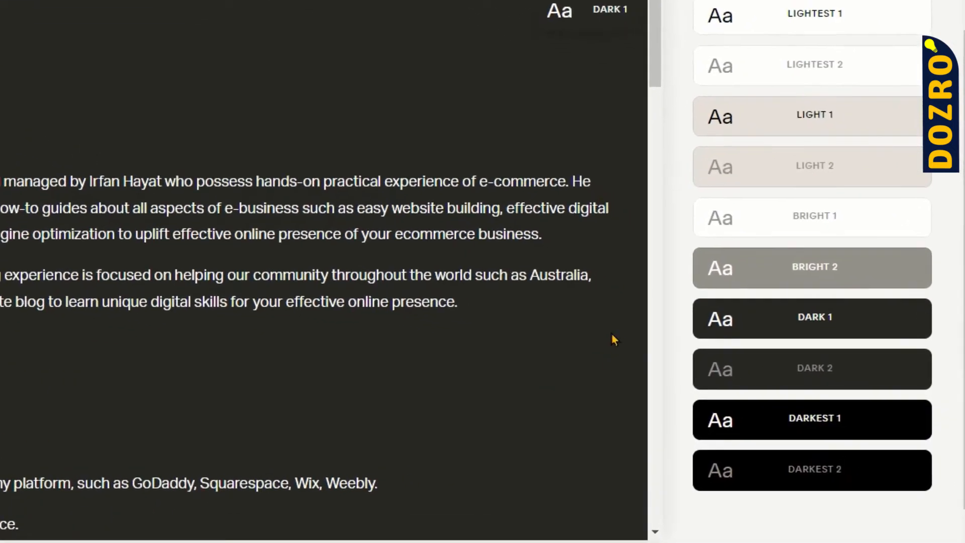
pyautogui.moveTo(774, 319)
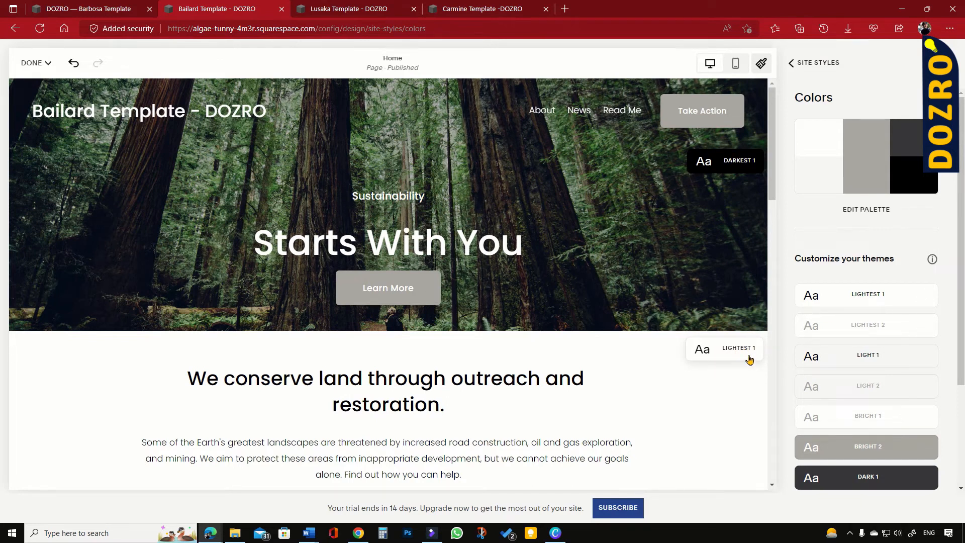
# - Leave the Bailard site's color styles and browse the prebuilt Intro sections for its Home page
pyautogui.click(760, 62)
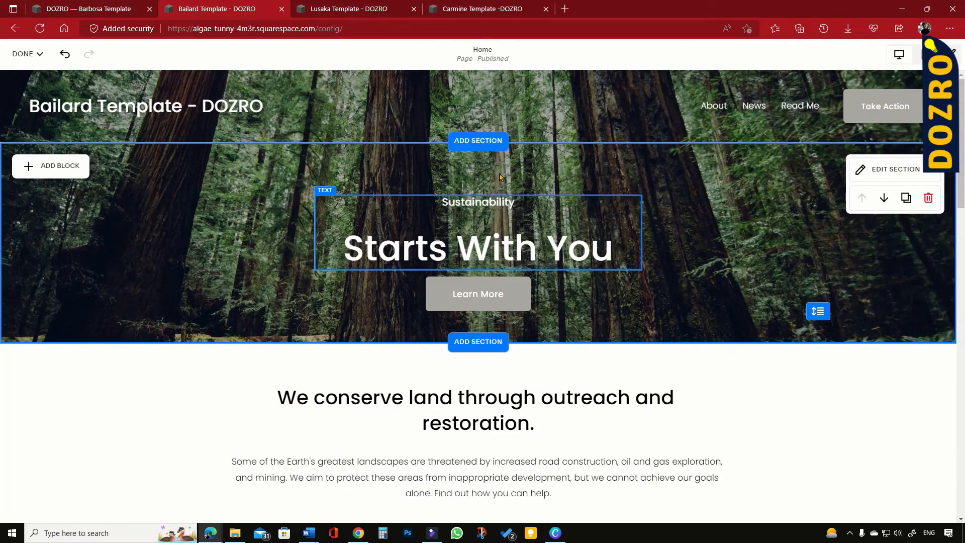
pyautogui.click(480, 141)
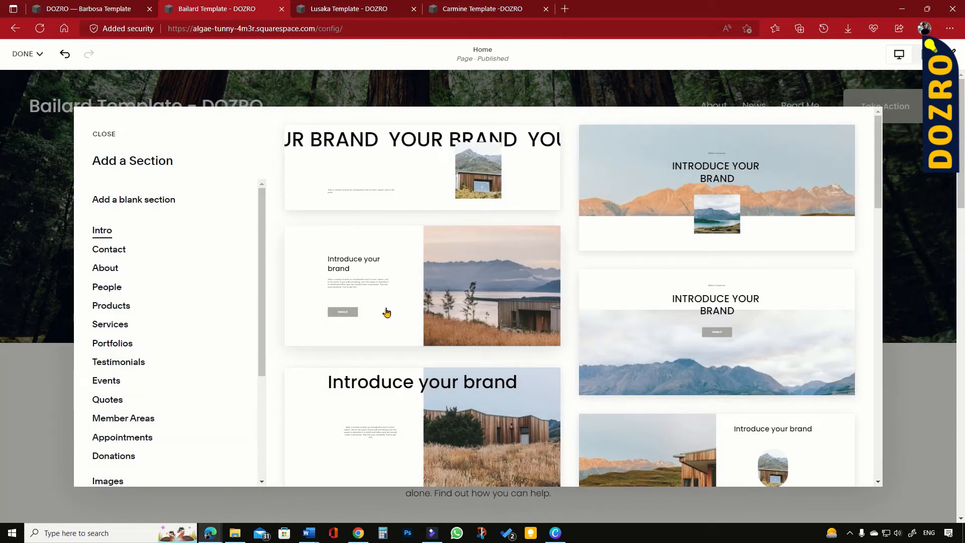
pyautogui.scroll(-8, 379, 361)
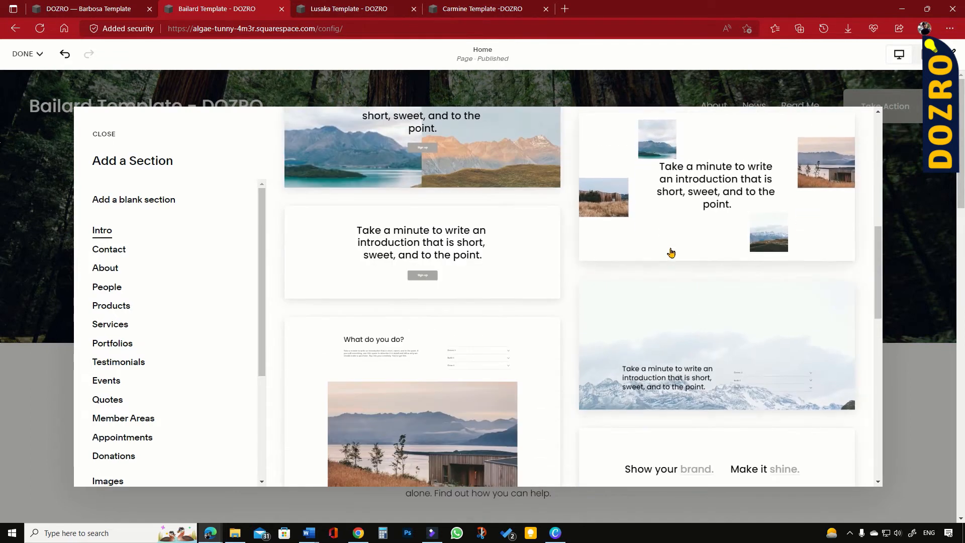
pyautogui.scroll(-2, 517, 267)
pyautogui.scroll(-5, 517, 266)
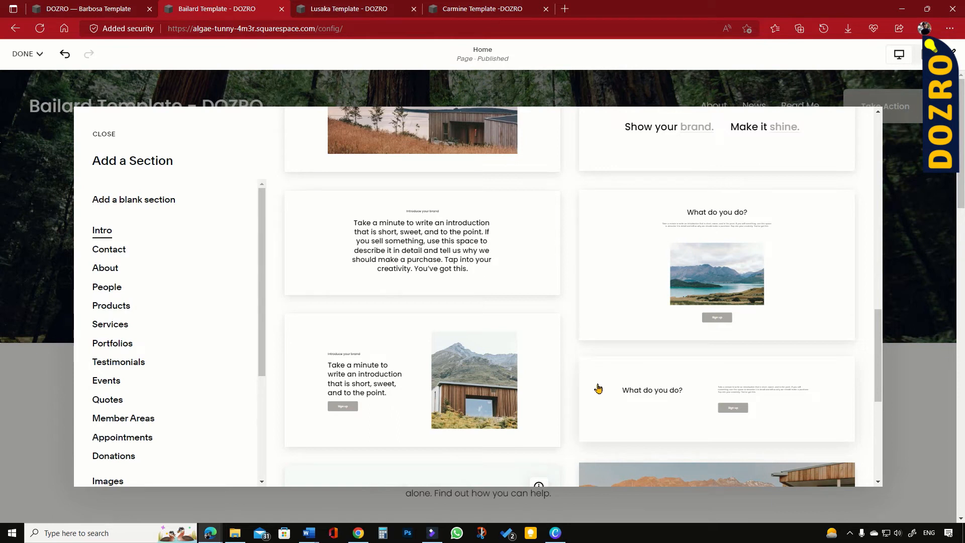
# - Switch to the Lusaka site and compare the styling of its prebuilt Intro sections
pyautogui.hotkey('ctrl', 'Tab')
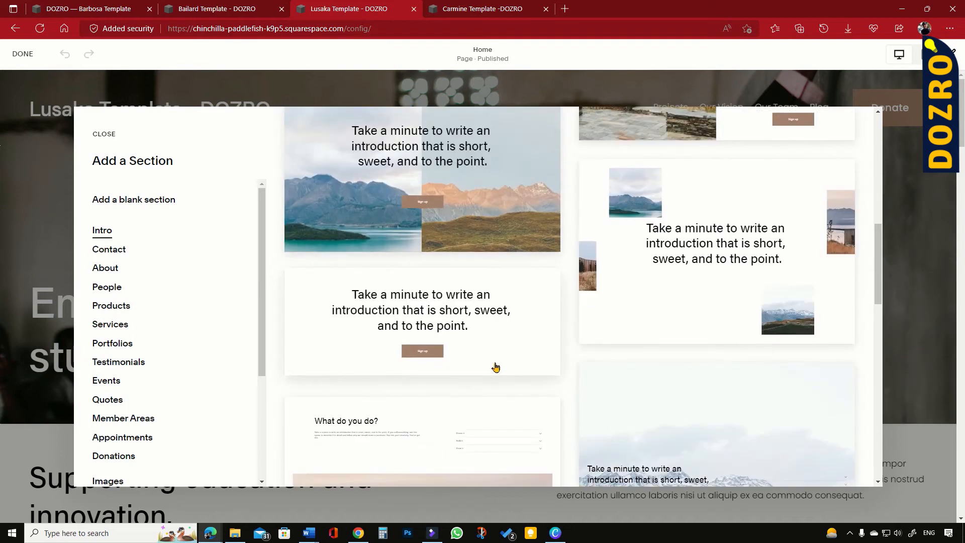
pyautogui.scroll(10, 496, 367)
pyautogui.scroll(-1, 630, 322)
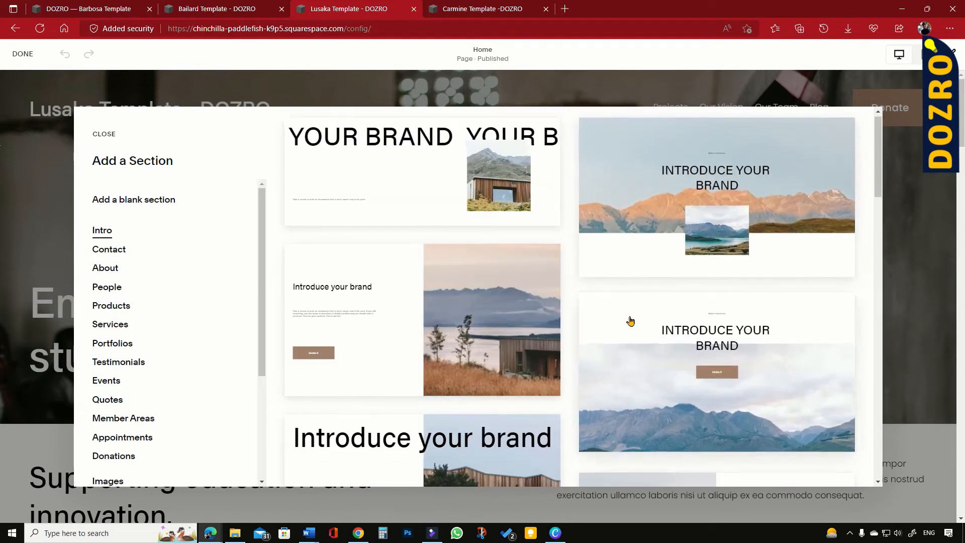
pyautogui.scroll(-1, 630, 322)
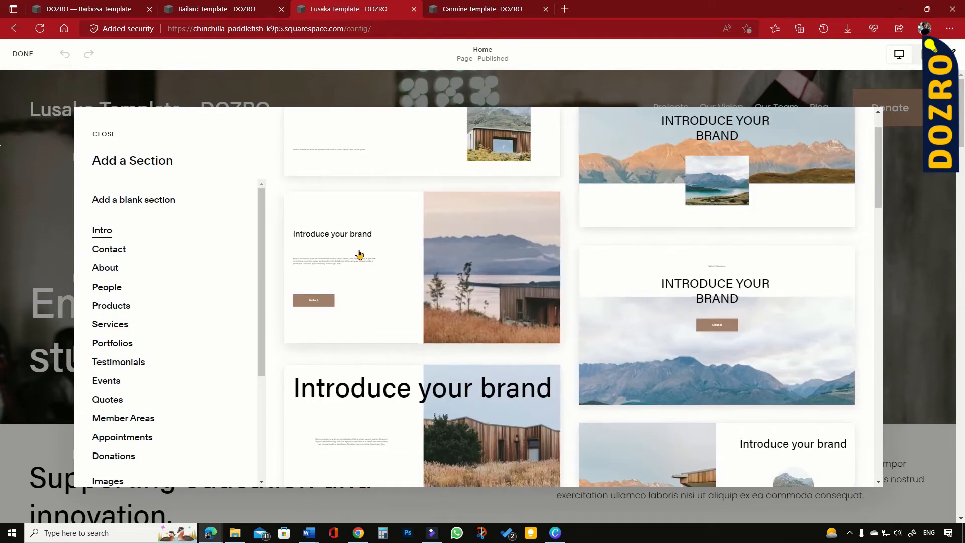
# - Switch to the Carmine site, examine the colors and fonts of its prebuilt Intro sections, and close the section gallery
pyautogui.click(465, 10)
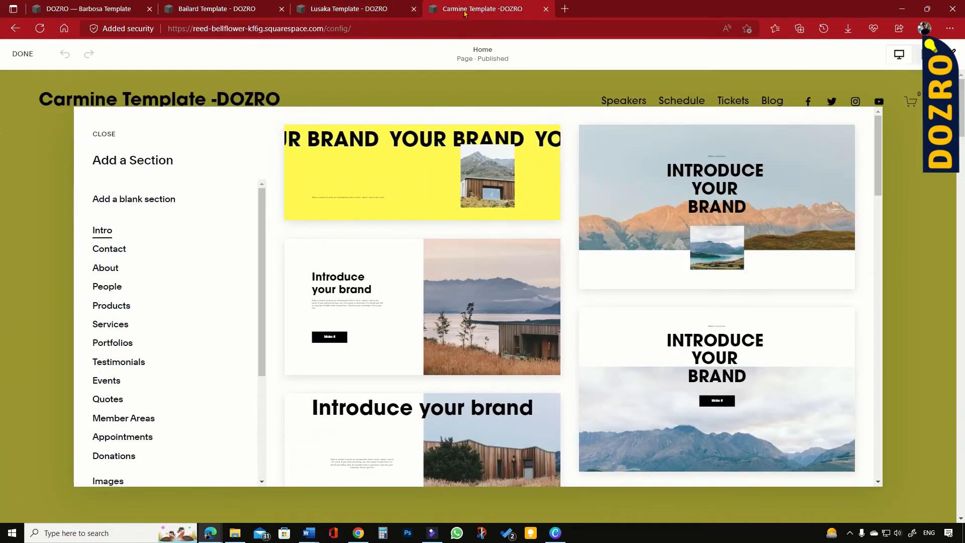
pyautogui.scroll(-11, 565, 291)
pyautogui.scroll(11, 533, 176)
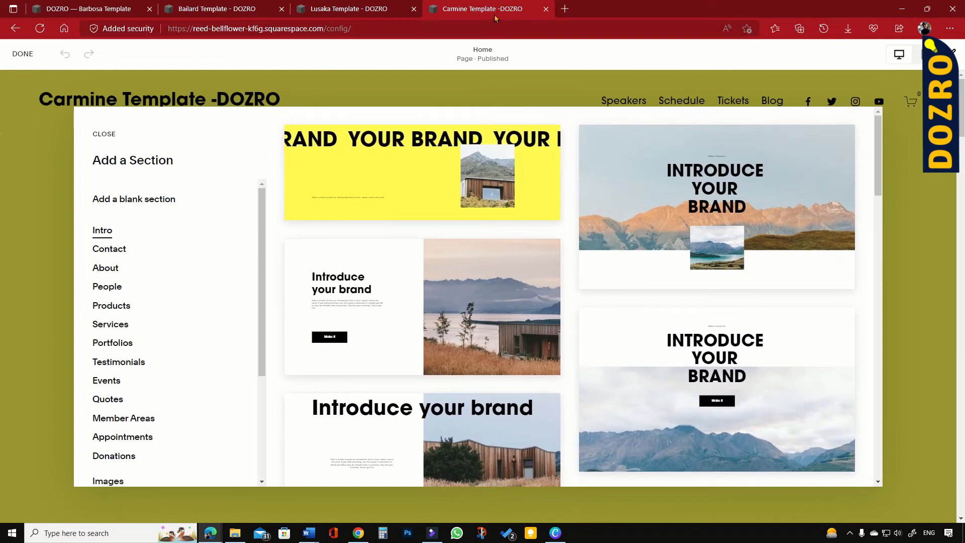
pyautogui.scroll(-15, 575, 260)
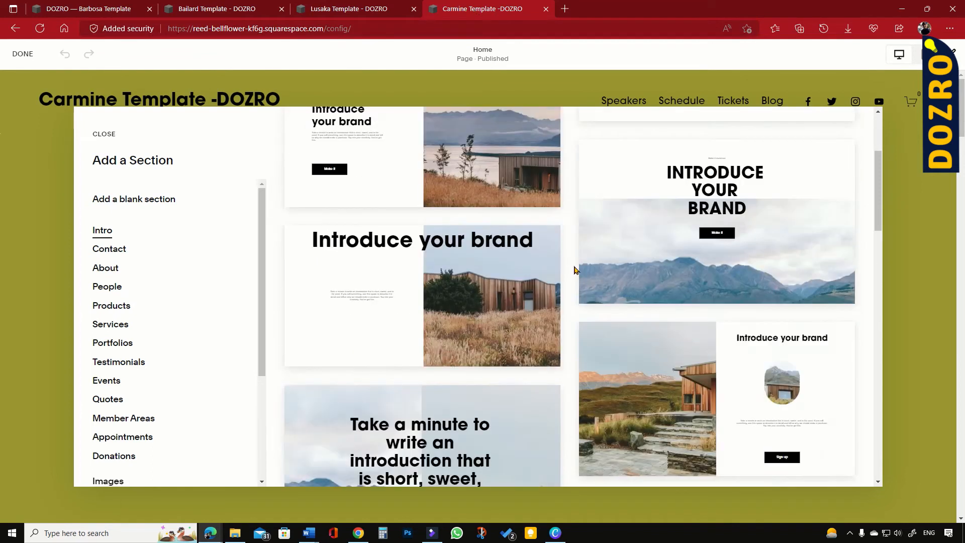
pyautogui.scroll(-10, 513, 315)
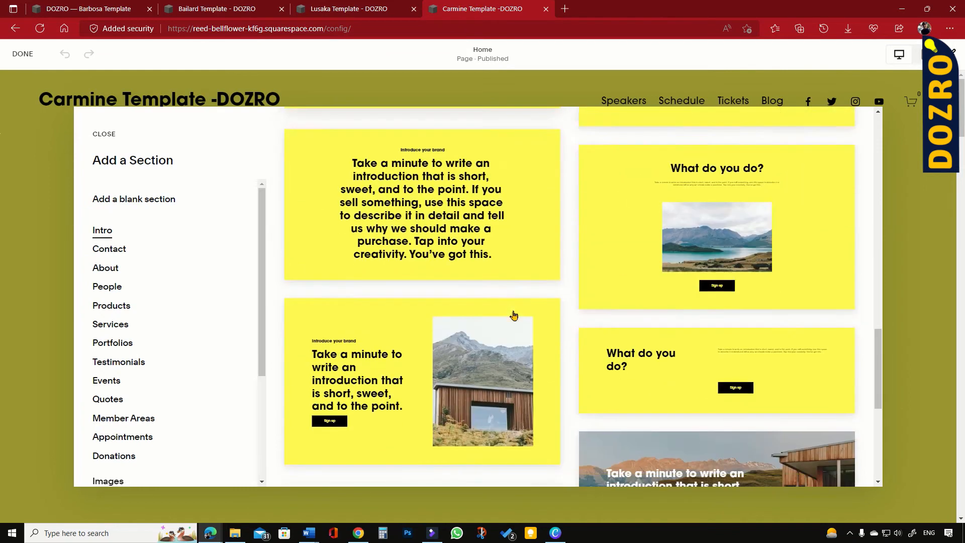
pyautogui.scroll(12, 546, 272)
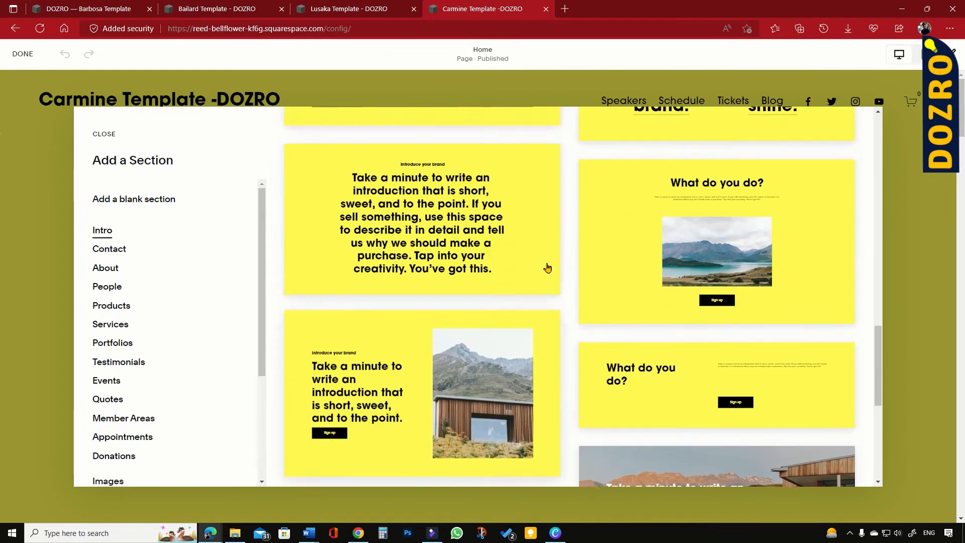
pyautogui.scroll(-8, 548, 277)
pyautogui.scroll(8, 552, 284)
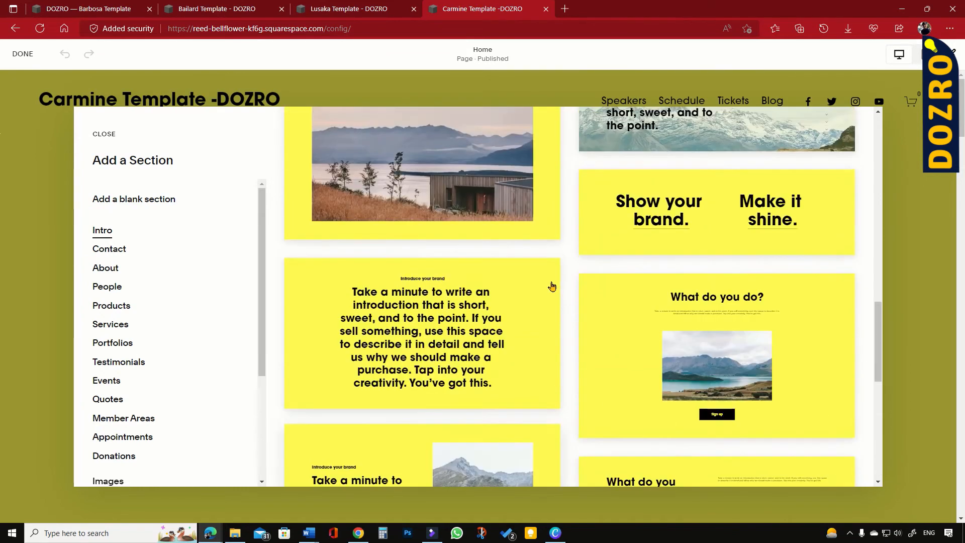
pyautogui.click(104, 134)
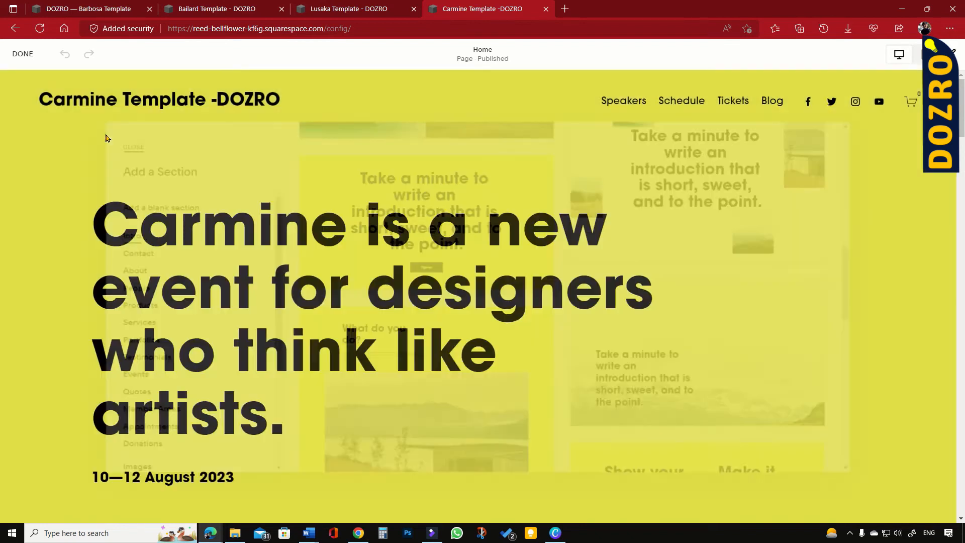
# - Open the Carmine site's color styles and examine its palette and customizable themes from Lightest 1 to Darkest 2
pyautogui.click(949, 54)
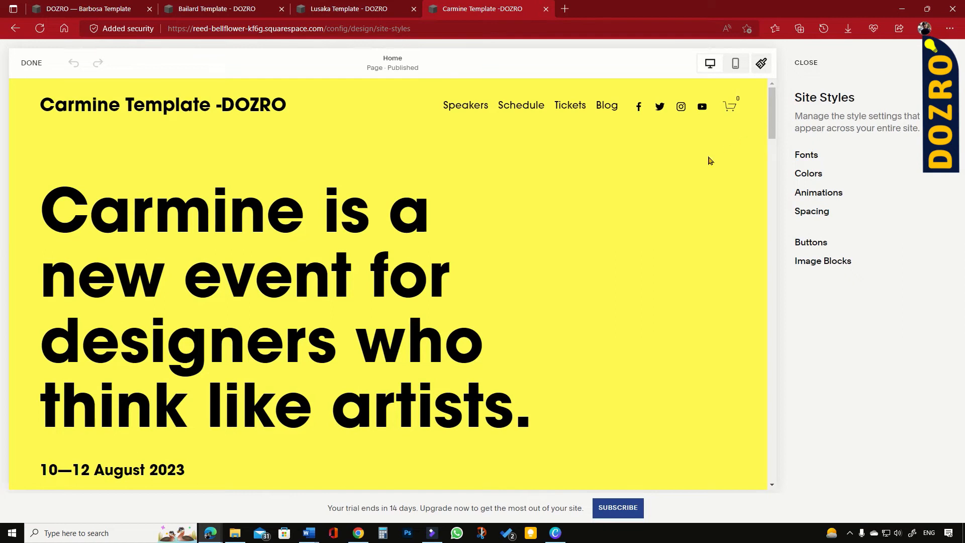
pyautogui.click(806, 176)
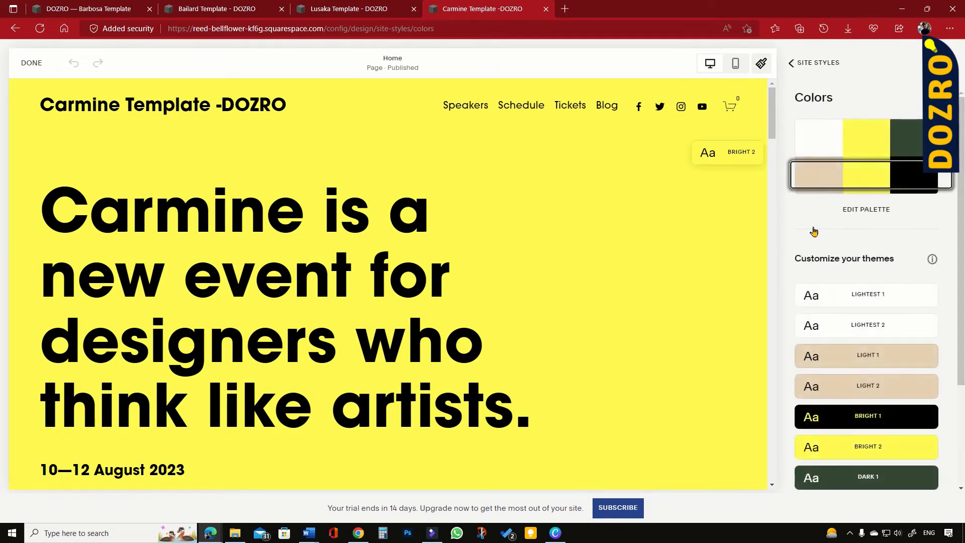
pyautogui.scroll(-3, 804, 369)
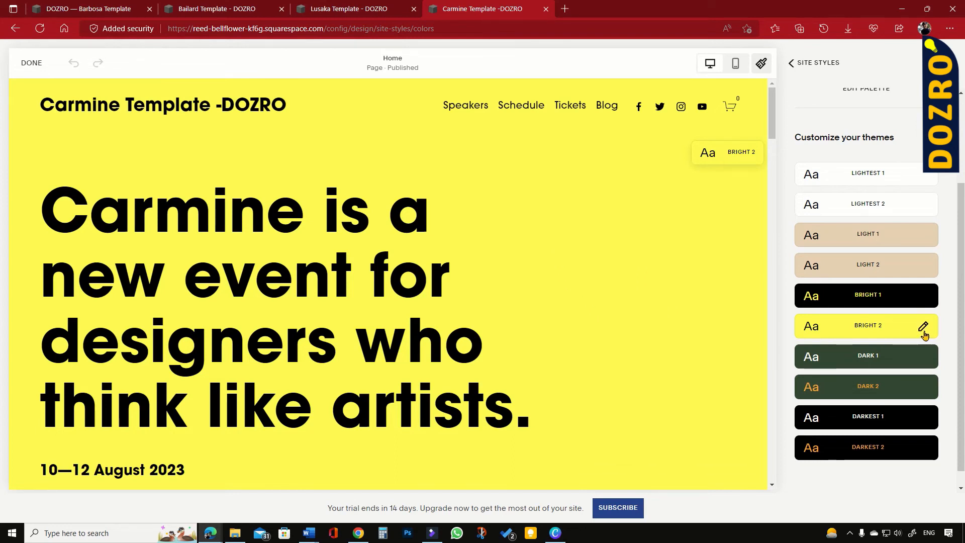
pyautogui.click(356, 9)
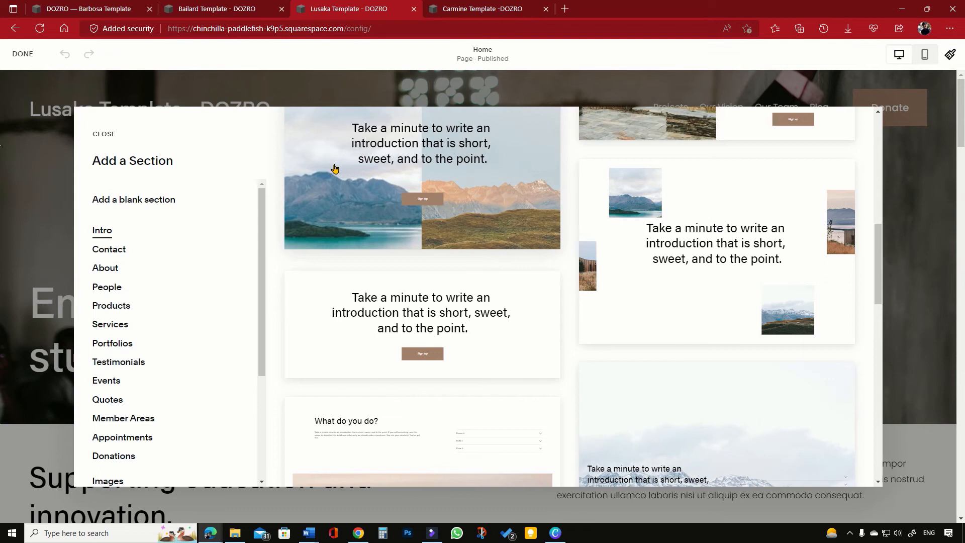
pyautogui.click(110, 6)
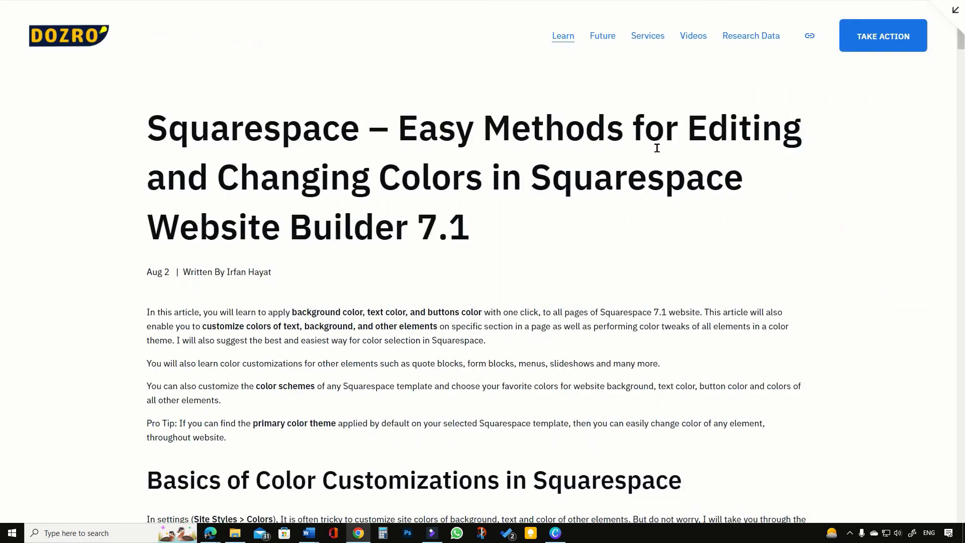
# - Read the Dozro article on changing Squarespace 7.1 colors, covering color settings access, the five main methods and the three key rules
pyautogui.scroll(-7, 656, 150)
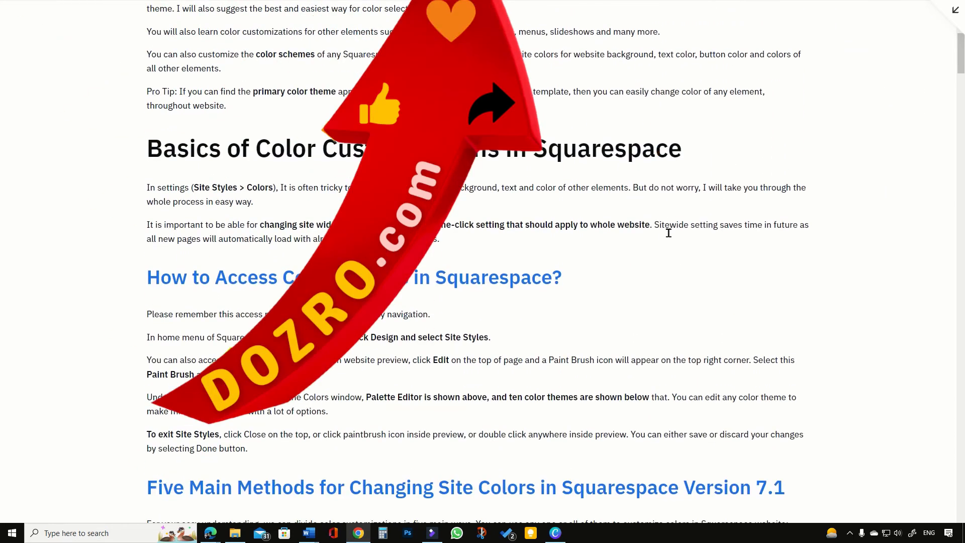
pyautogui.scroll(-5, 670, 253)
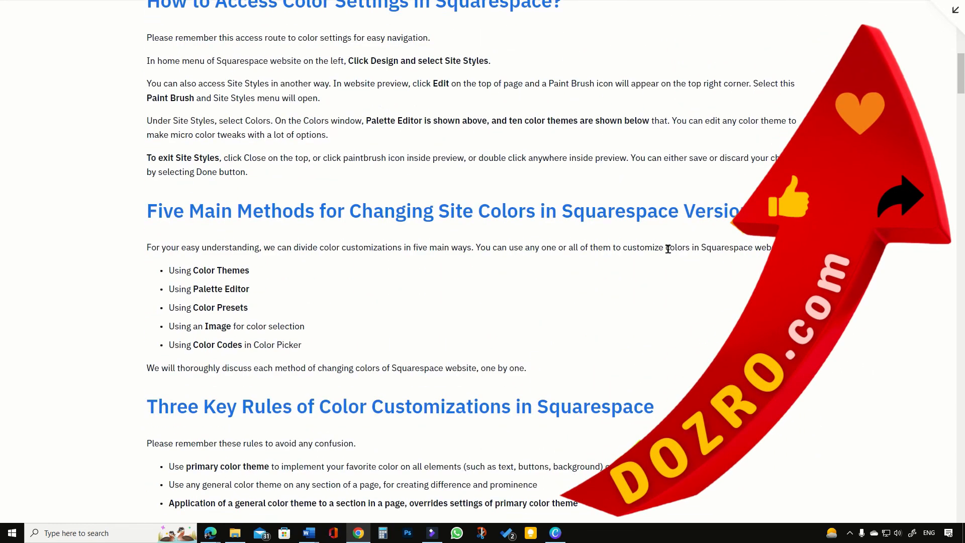
pyautogui.scroll(-4, 669, 252)
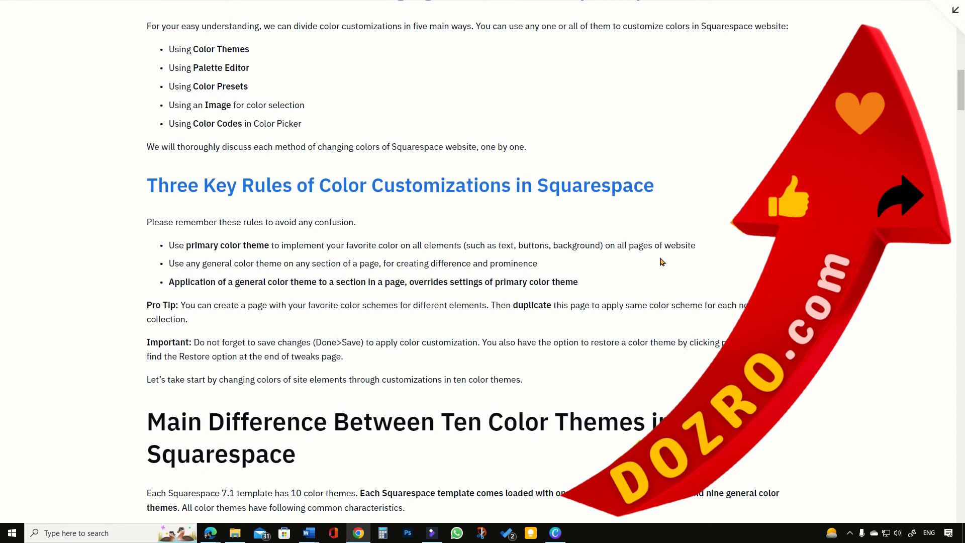
pyautogui.scroll(-6, 660, 263)
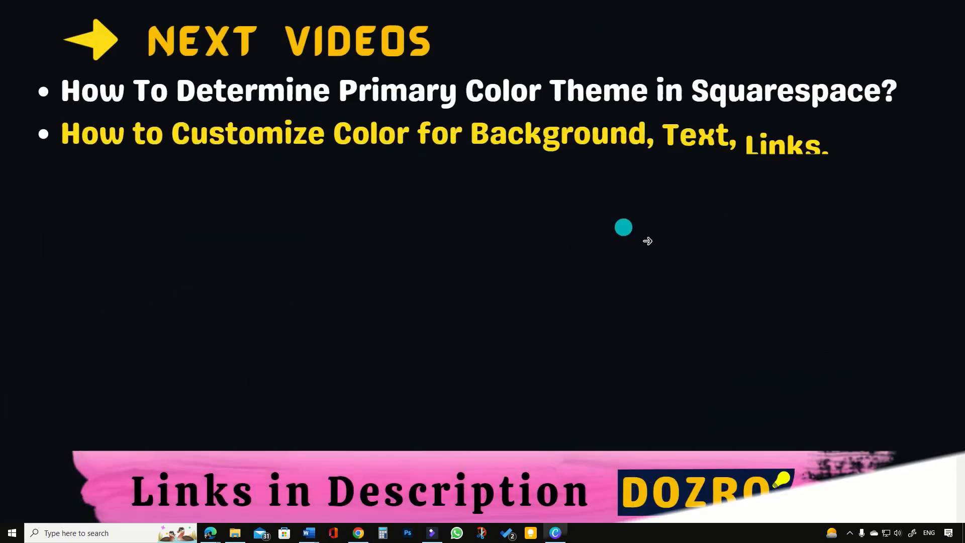